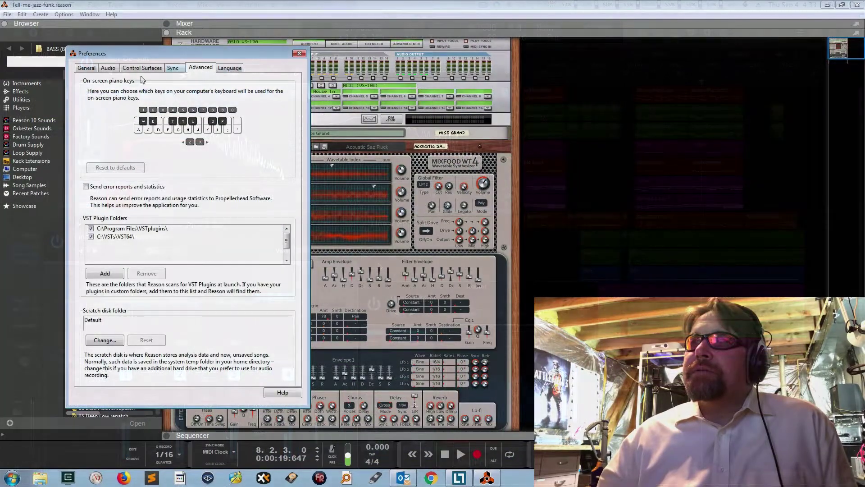
# Switch Reason's Preferences to the Sync page with Bus A and MIDI clock settings.
pyautogui.click(178, 71)
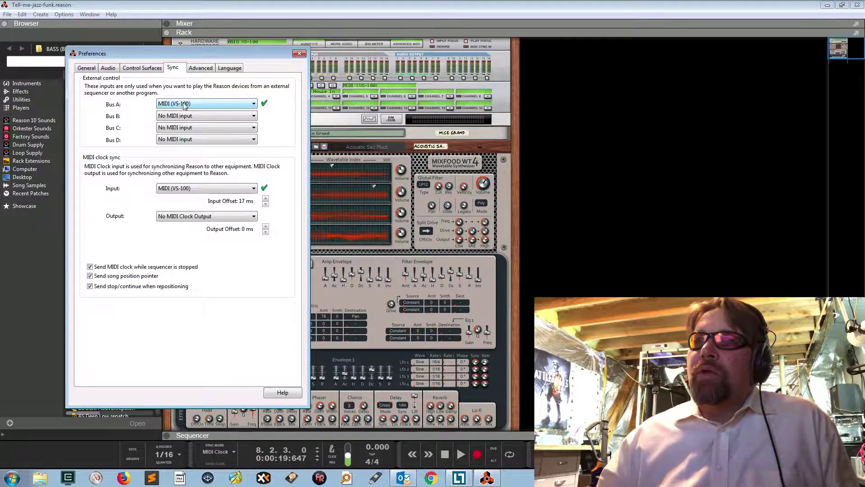
# Keep MIDI (VS-100) as the Bus A input and enable Send song position pointer.
pyautogui.click(215, 101)
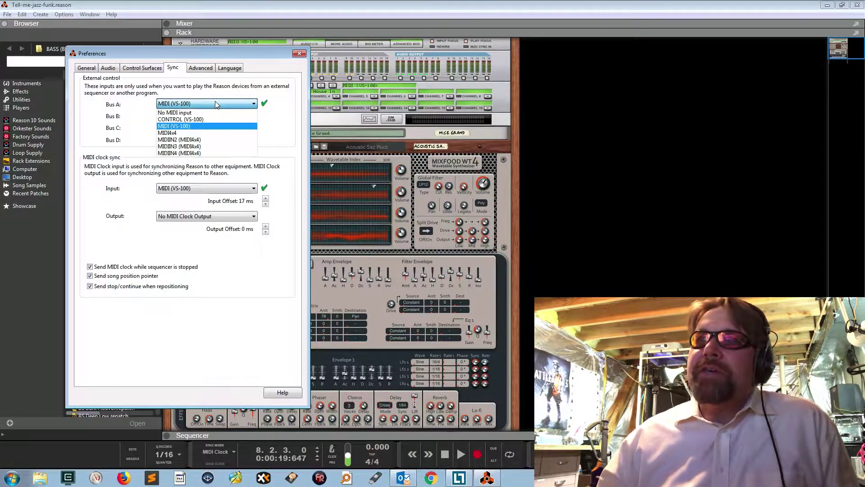
pyautogui.click(201, 128)
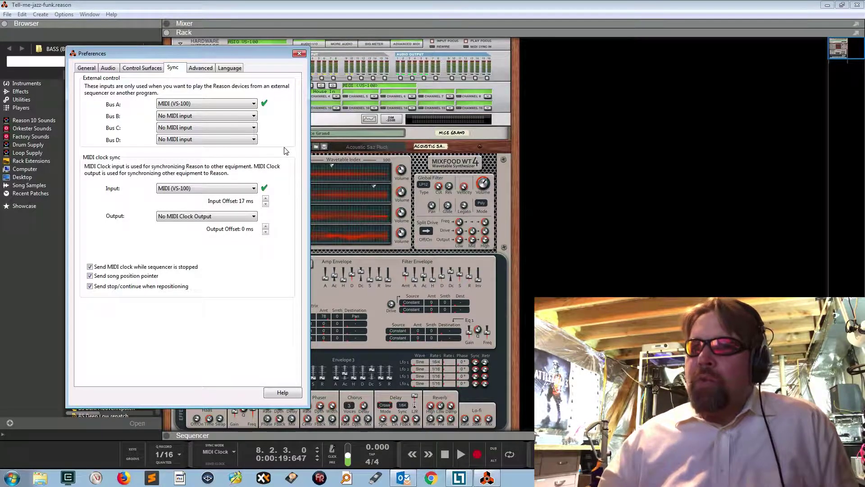
pyautogui.moveTo(243, 53); pyautogui.dragTo(289, 53)
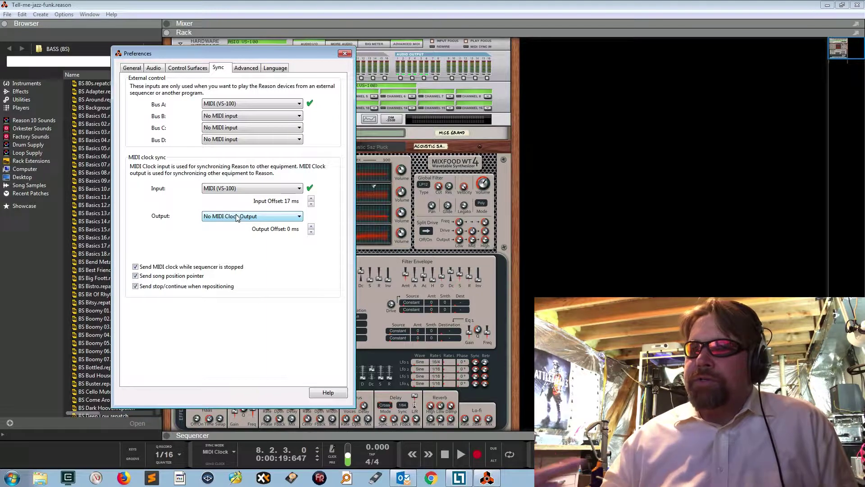
pyautogui.click(136, 276)
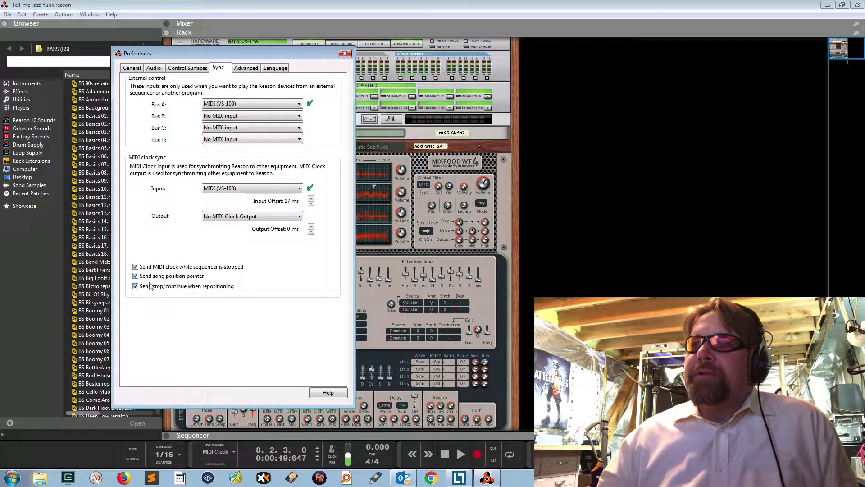
# Check the MIDI control keyboard under Control Surfaces, revisit Sync, then list the Audio drivers.
pyautogui.click(189, 69)
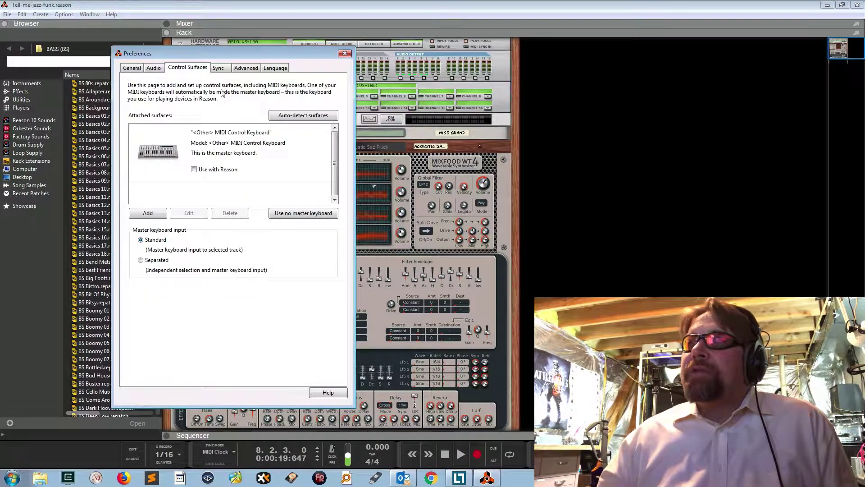
pyautogui.click(241, 158)
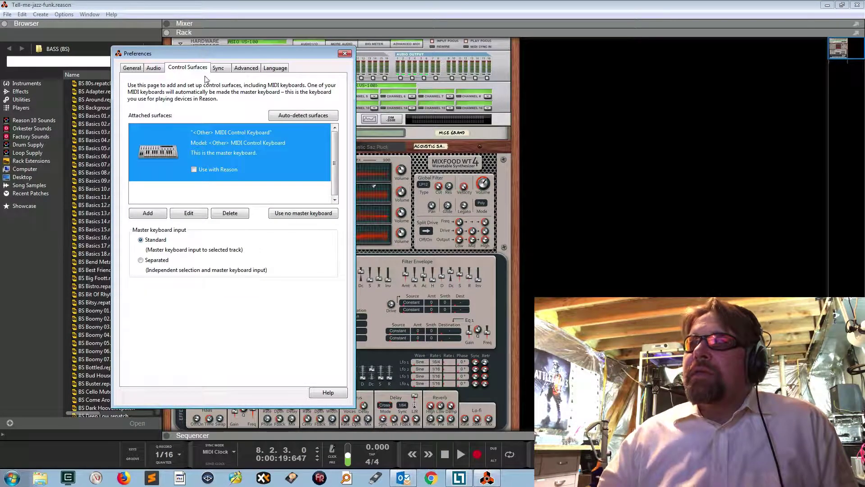
pyautogui.click(218, 68)
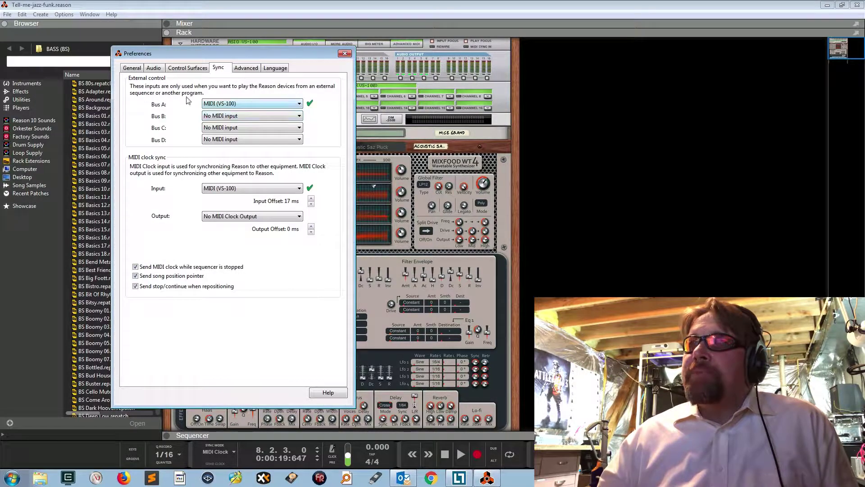
pyautogui.click(153, 68)
pyautogui.click(238, 113)
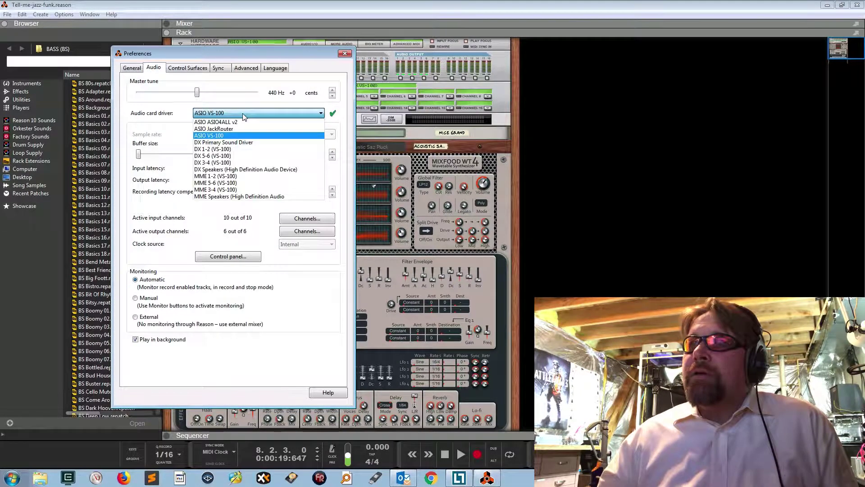
# Keep the ASIO VS-100 driver, leave all input and output channels active, and close Preferences.
pyautogui.click(232, 137)
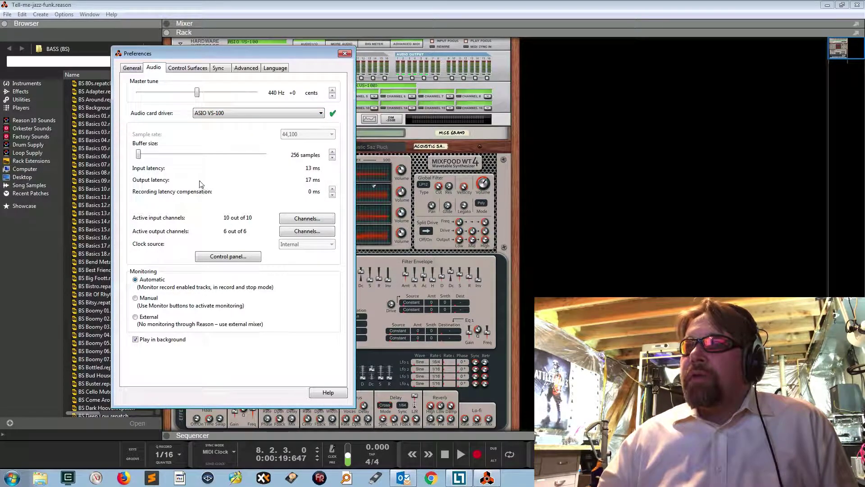
pyautogui.click(301, 219)
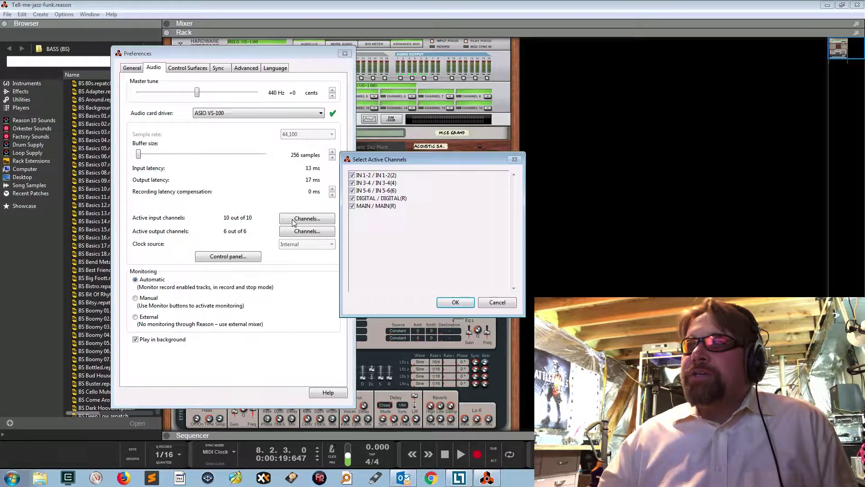
pyautogui.click(494, 302)
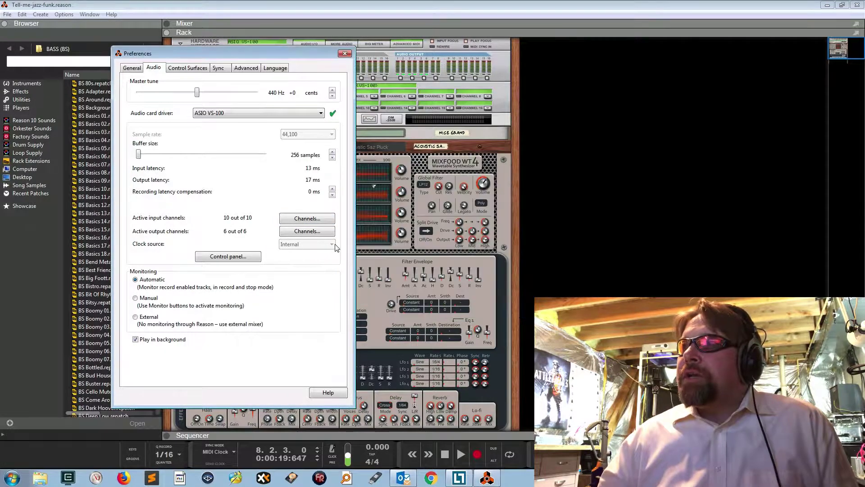
pyautogui.click(320, 233)
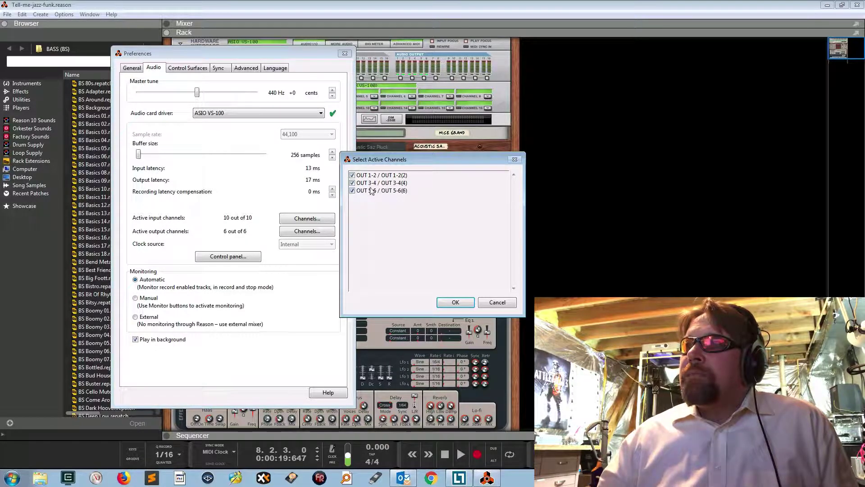
pyautogui.click(494, 302)
pyautogui.press('Escape')
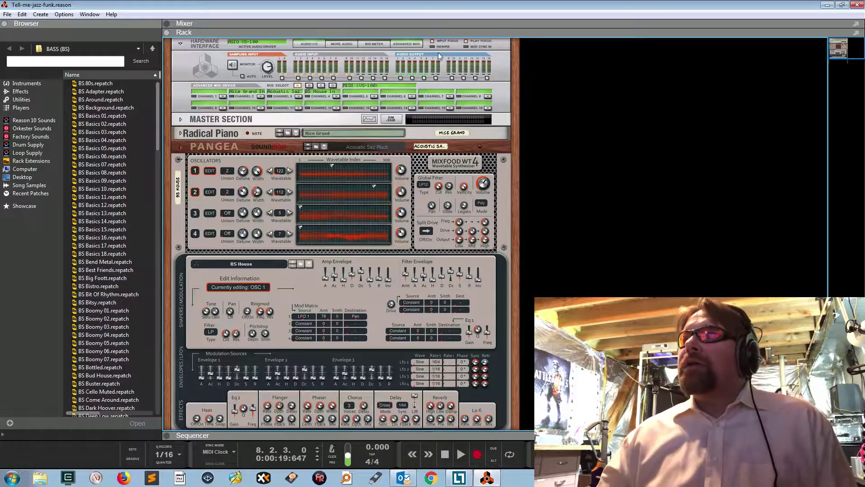
# Flip the rack to the Hardware Interface's rear view and unfold the Master Section.
pyautogui.click(408, 44)
pyautogui.scroll(-1, 407, 44)
pyautogui.scroll(1, 408, 45)
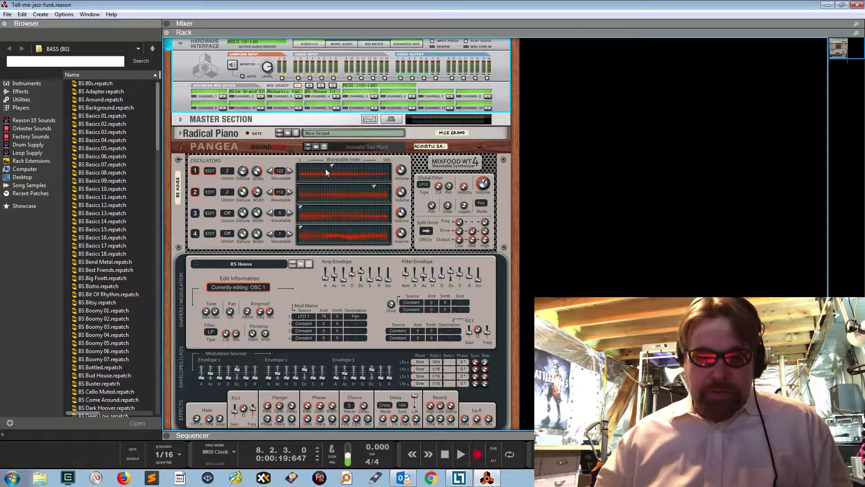
pyautogui.press('Tab')
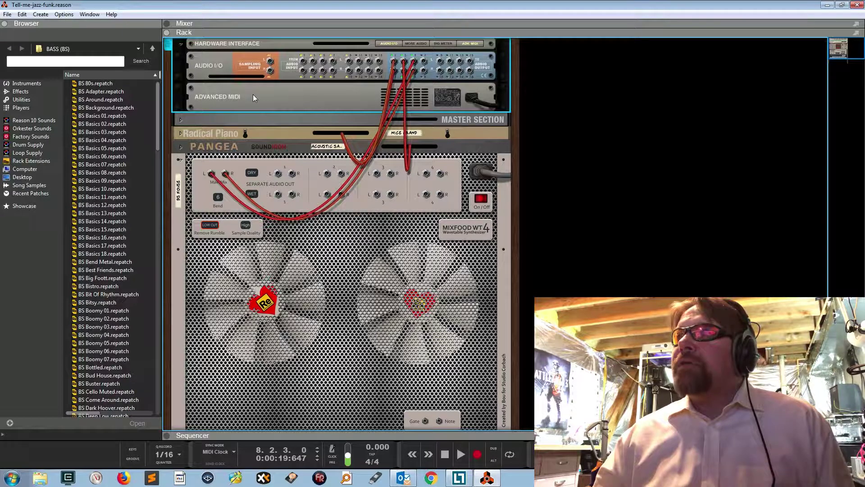
pyautogui.click(181, 119)
# Toggle between front and rear views, refolding and unfolding the Master Section.
pyautogui.press('Tab')
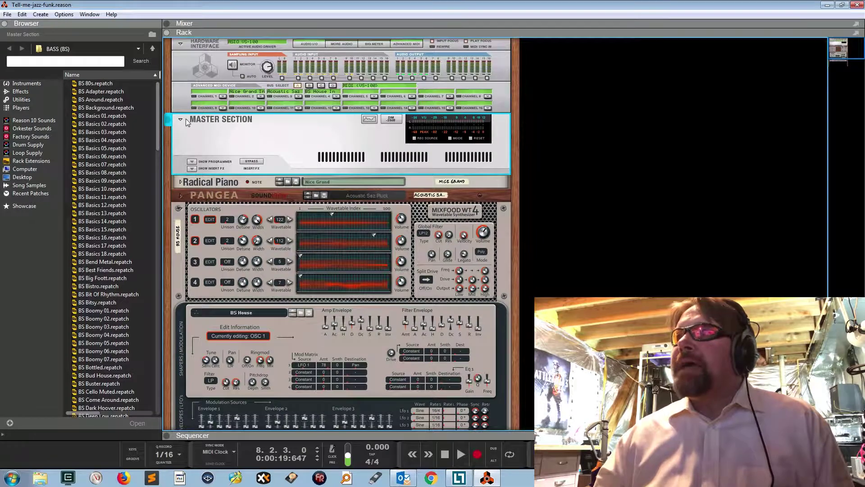
pyautogui.click(180, 119)
pyautogui.press('Tab')
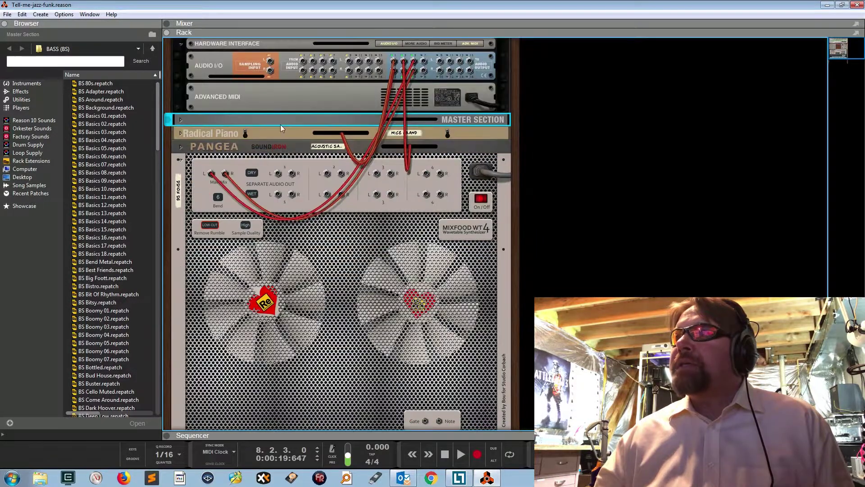
pyautogui.click(181, 120)
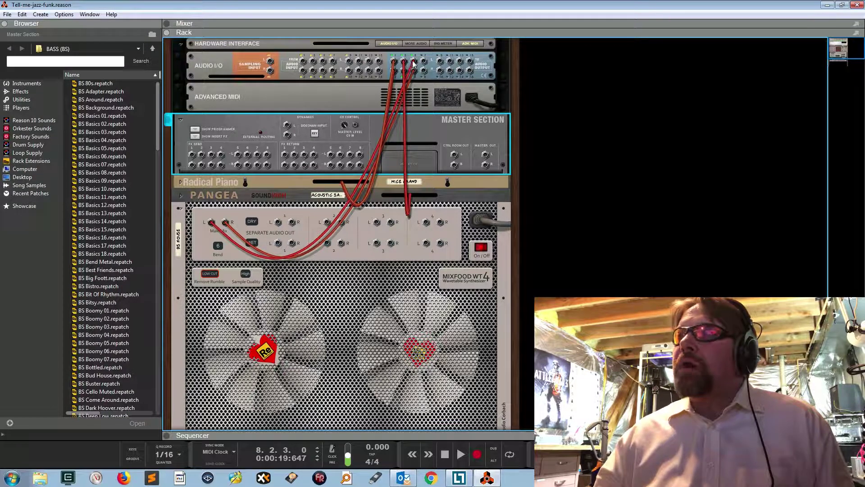
# Unfold Radical Piano and Pangea on the rear, then turn the rack to the front.
pyautogui.click(256, 78)
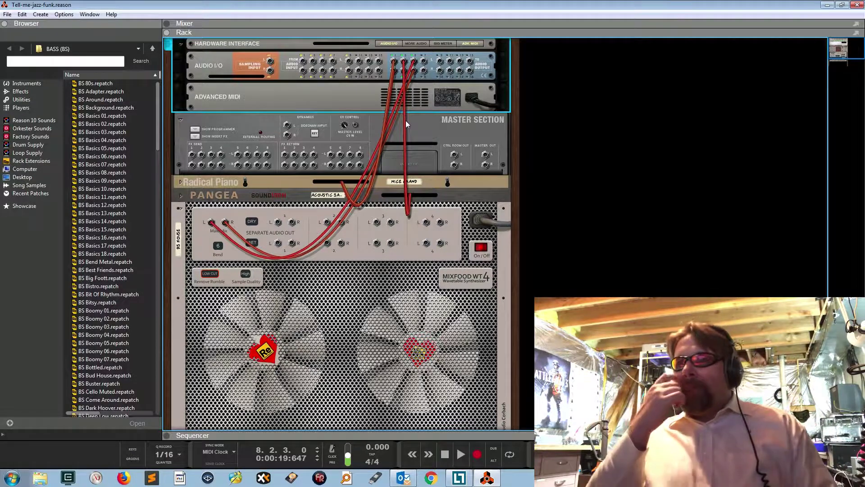
pyautogui.click(181, 181)
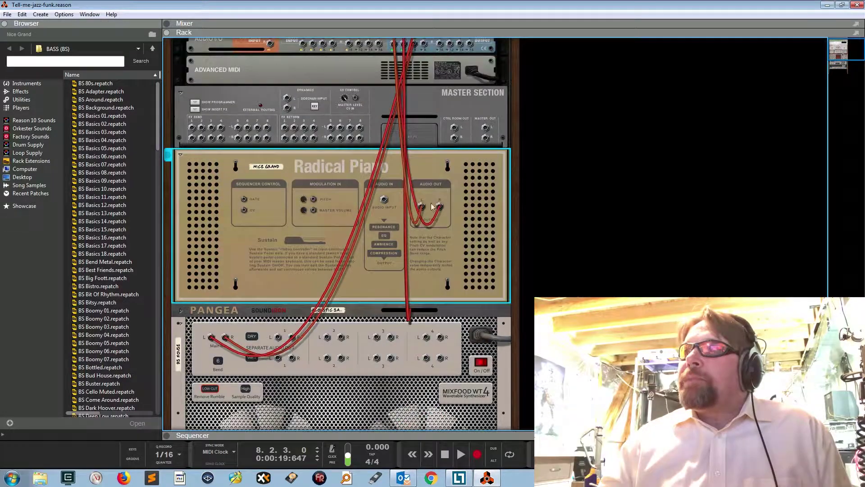
pyautogui.scroll(1, 431, 206)
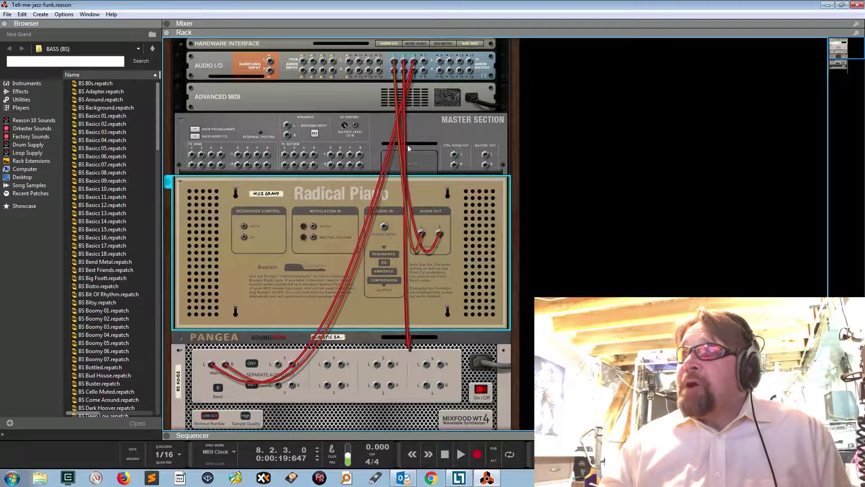
pyautogui.scroll(-4, 320, 249)
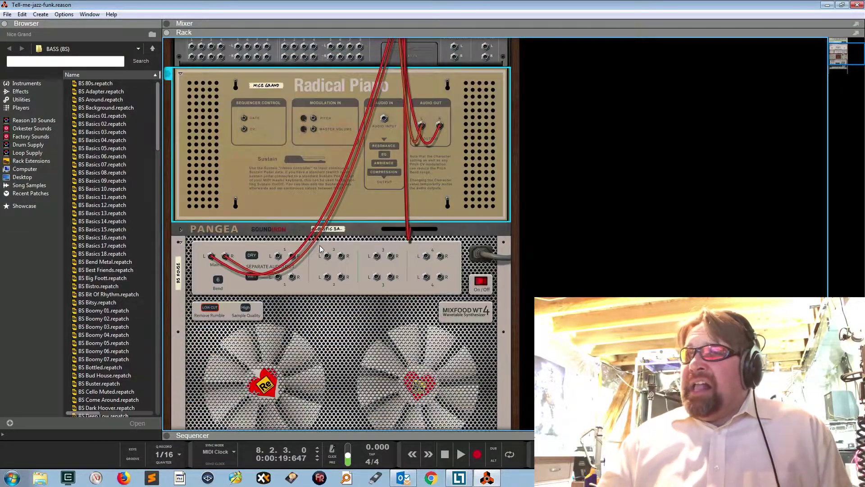
pyautogui.click(181, 228)
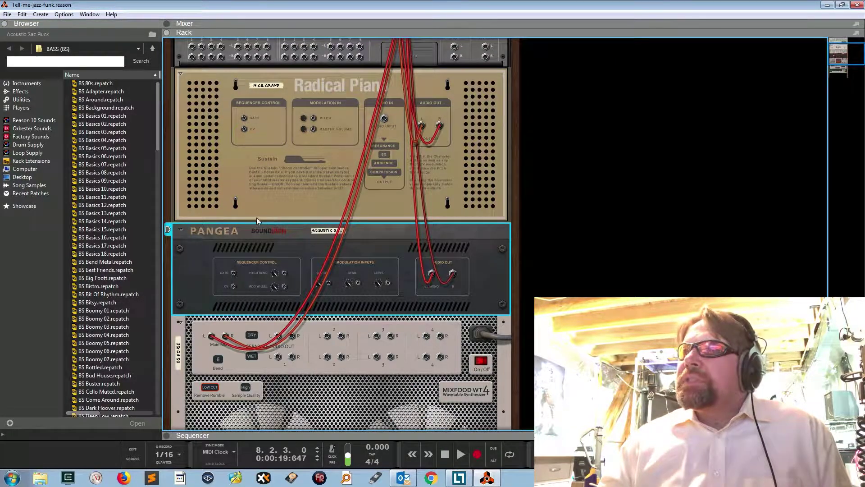
pyautogui.scroll(4, 394, 249)
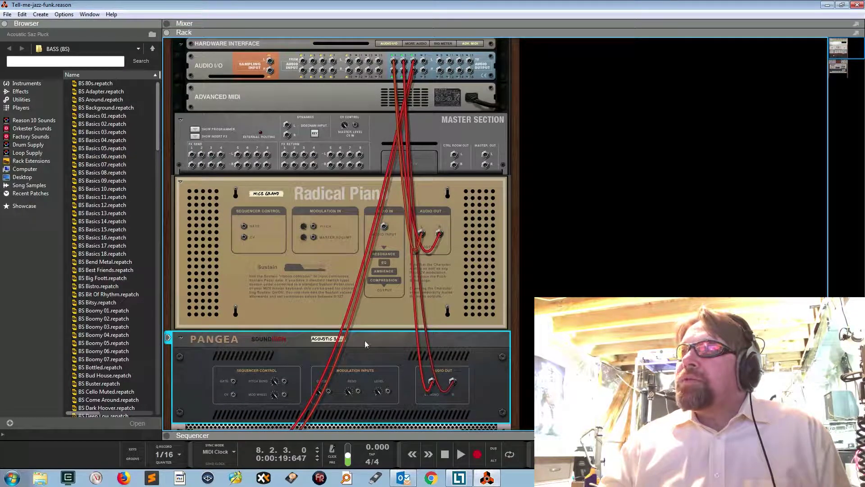
pyautogui.scroll(-6, 365, 340)
pyautogui.scroll(5, 350, 251)
pyautogui.scroll(1, 351, 252)
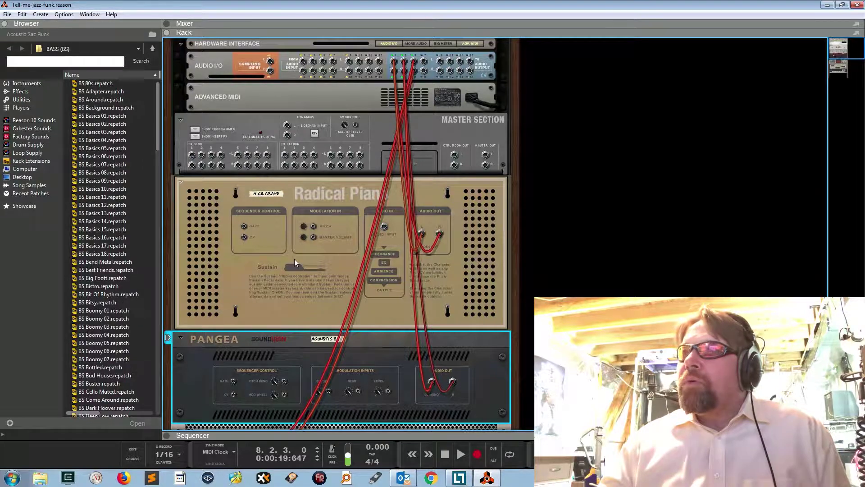
pyautogui.press('Tab')
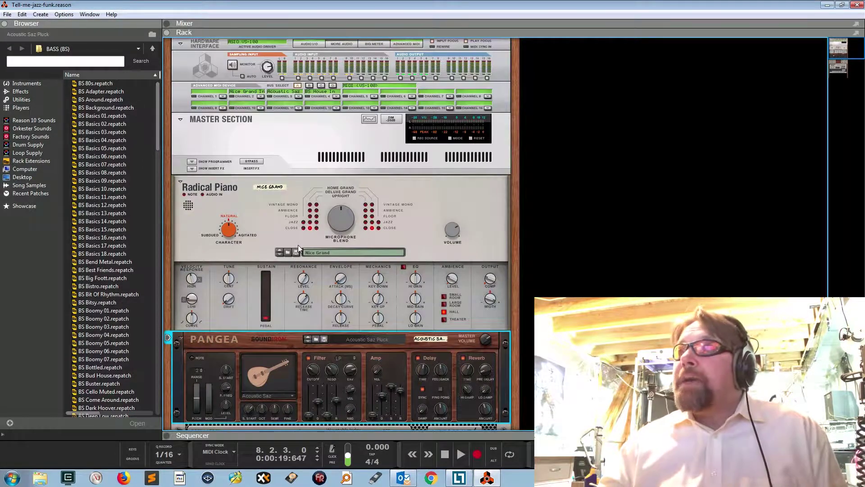
pyautogui.scroll(-2, 316, 225)
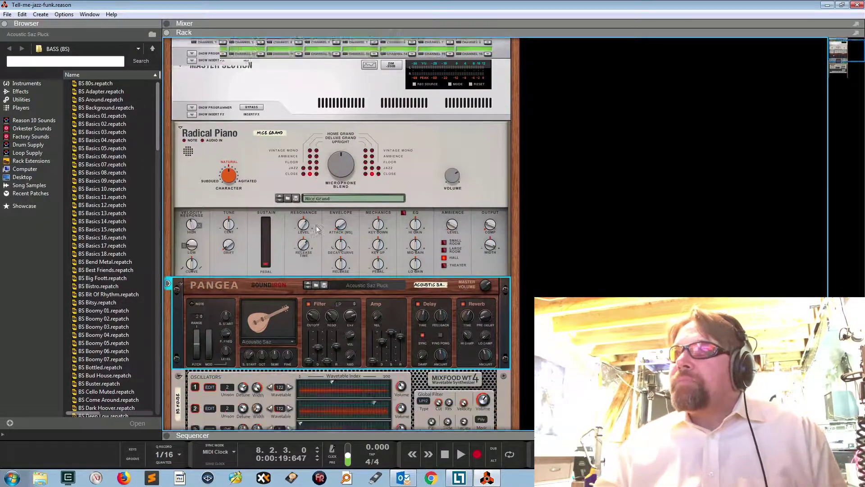
pyautogui.scroll(-3, 315, 227)
pyautogui.scroll(-4, 331, 232)
pyautogui.scroll(-3, 328, 237)
pyautogui.scroll(3, 311, 235)
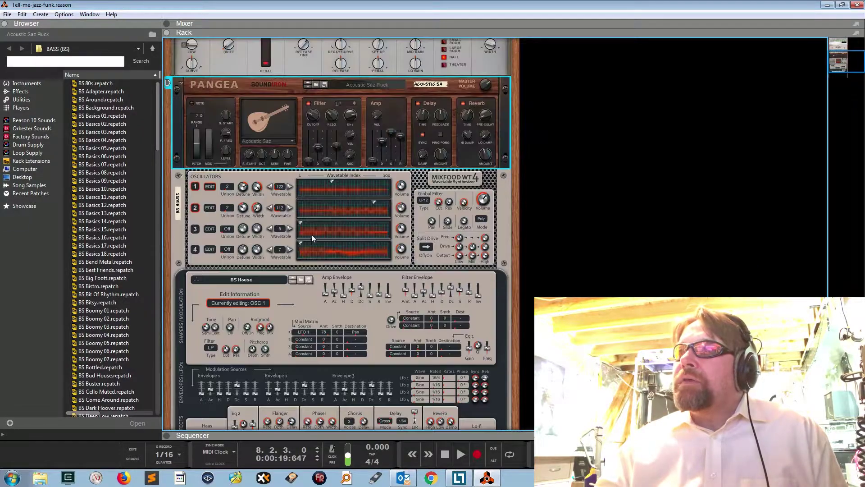
pyautogui.scroll(-3, 361, 259)
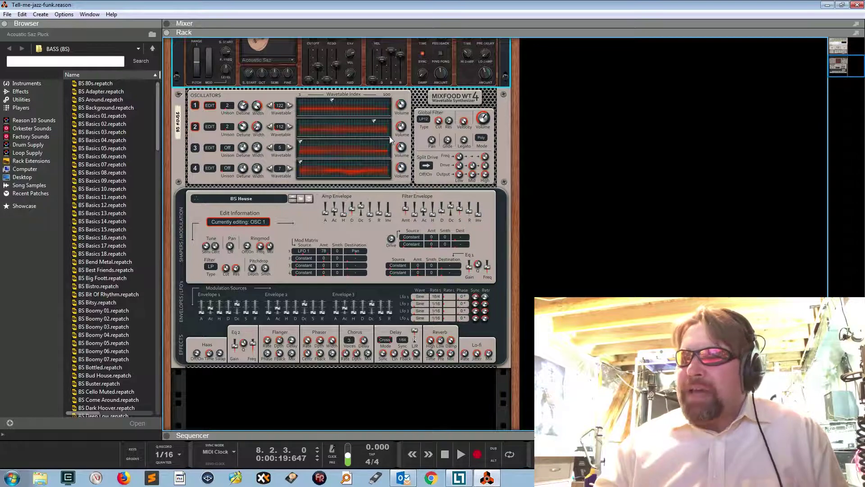
pyautogui.click(422, 101)
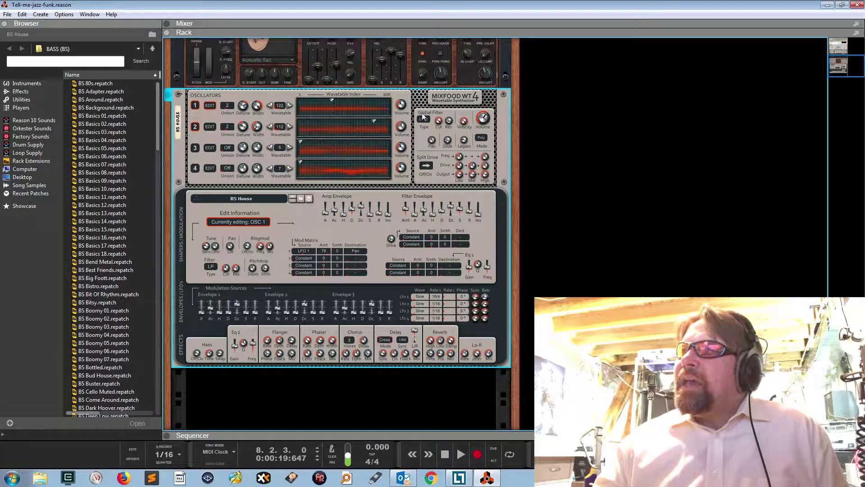
pyautogui.scroll(3, 412, 151)
pyautogui.scroll(-3, 414, 159)
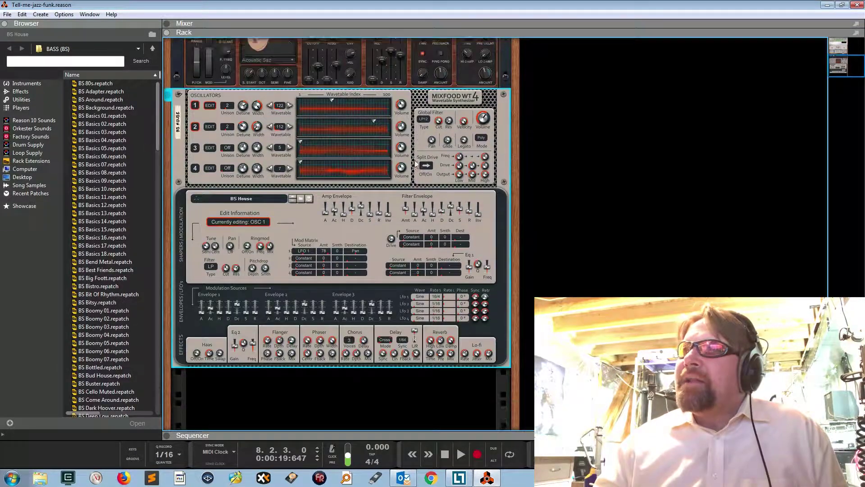
pyautogui.scroll(3, 415, 163)
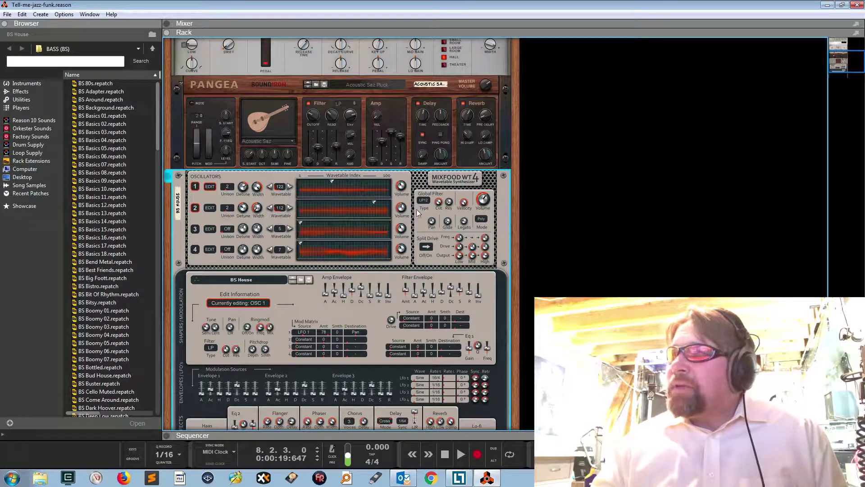
pyautogui.scroll(-1, 417, 214)
pyautogui.scroll(1, 420, 216)
pyautogui.scroll(5, 420, 216)
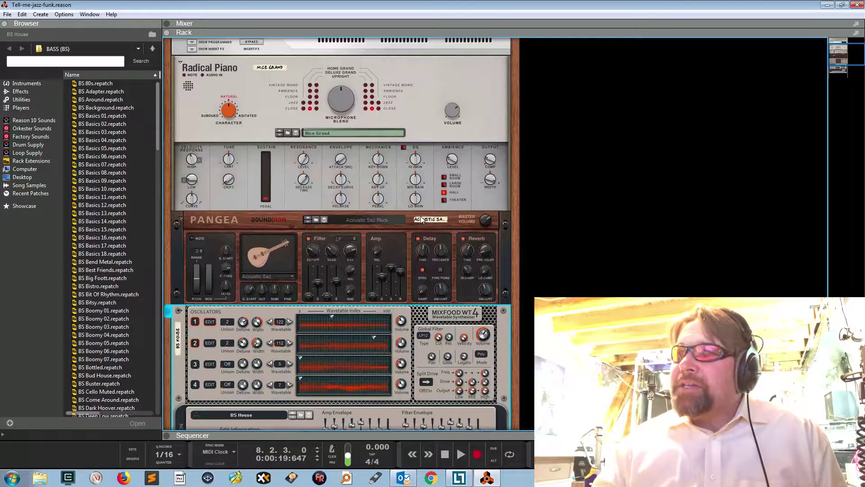
pyautogui.scroll(-5, 420, 216)
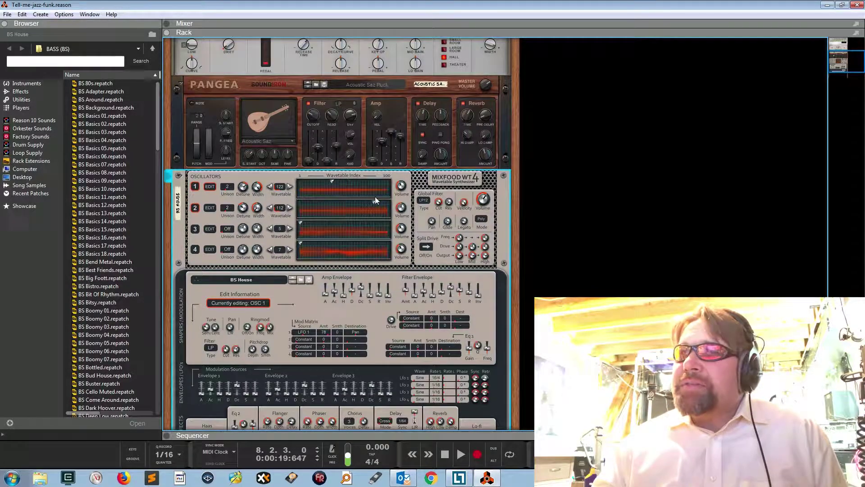
pyautogui.scroll(4, 405, 209)
pyautogui.scroll(-4, 404, 208)
pyautogui.scroll(4, 399, 197)
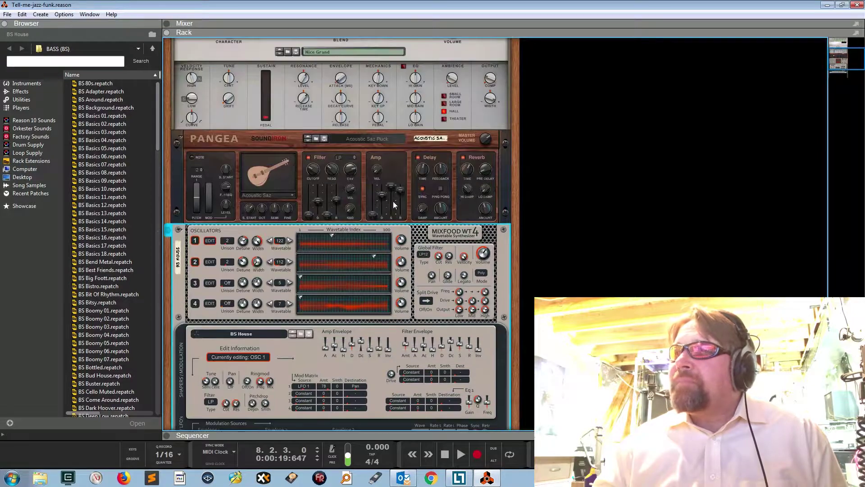
pyautogui.scroll(-2, 366, 200)
pyautogui.scroll(5, 407, 208)
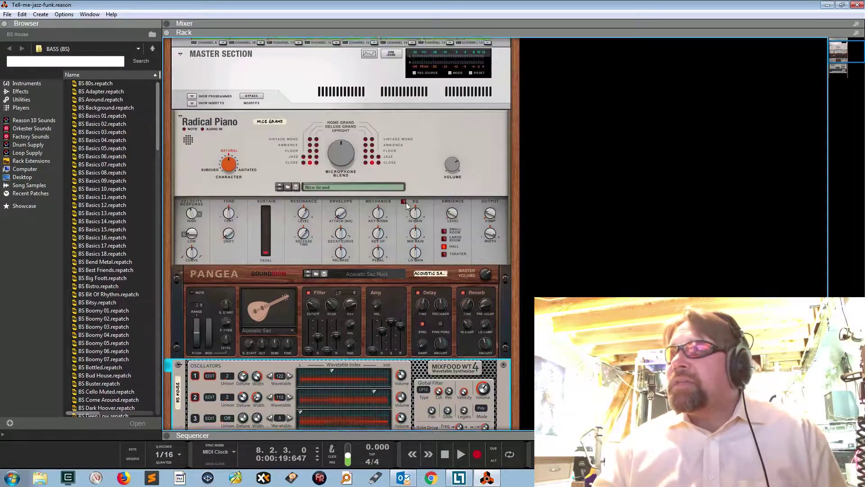
pyautogui.scroll(2, 402, 197)
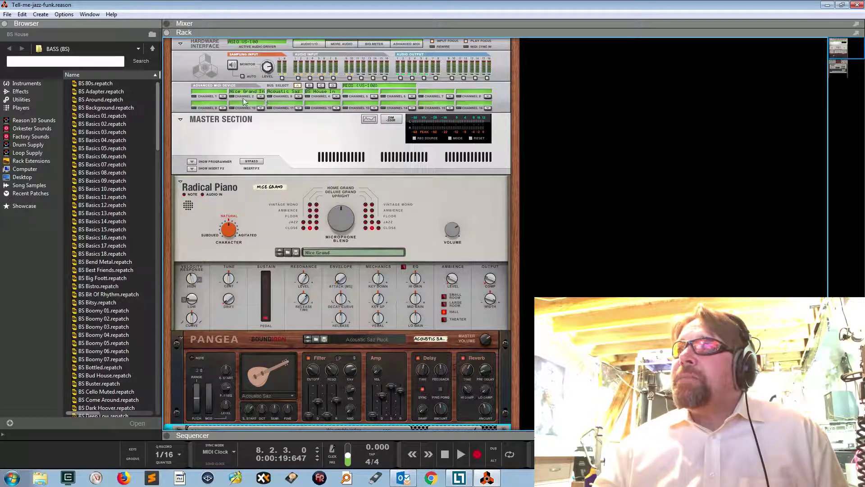
pyautogui.click(222, 98)
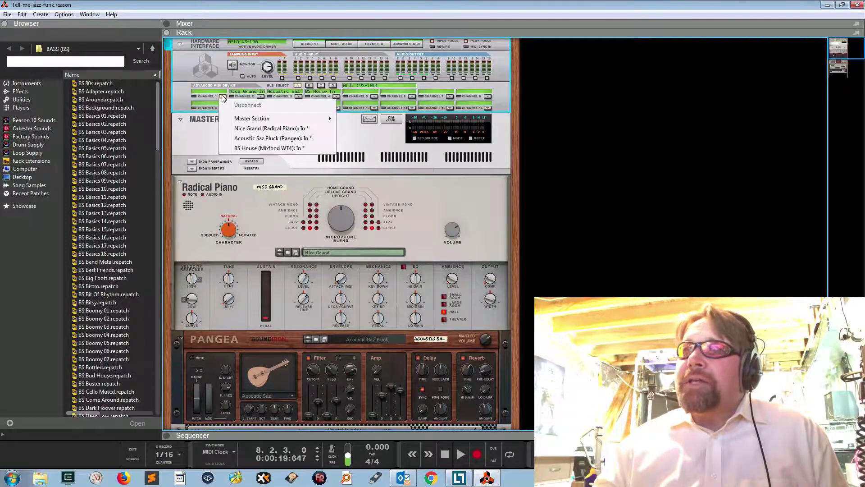
pyautogui.click(207, 96)
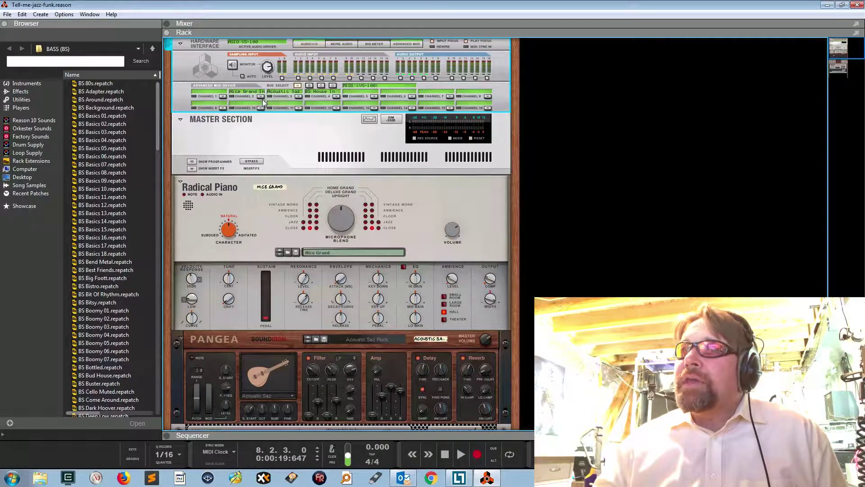
pyautogui.click(262, 100)
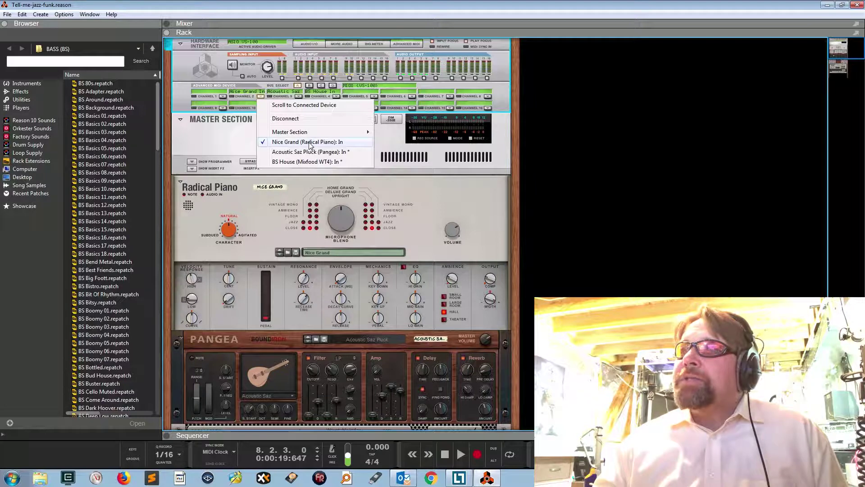
pyautogui.click(211, 134)
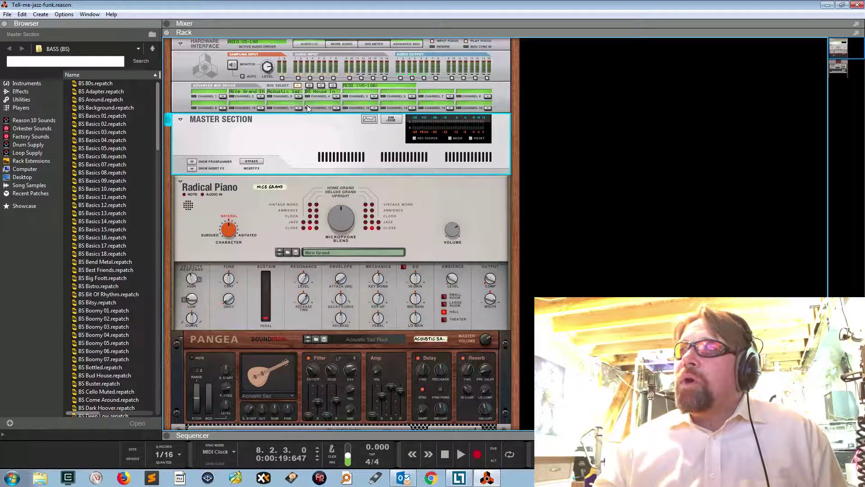
pyautogui.click(299, 96)
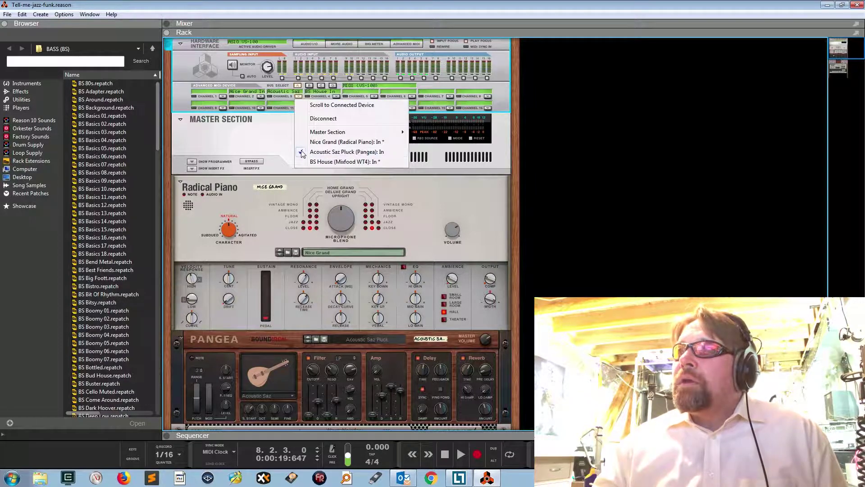
pyautogui.click(242, 140)
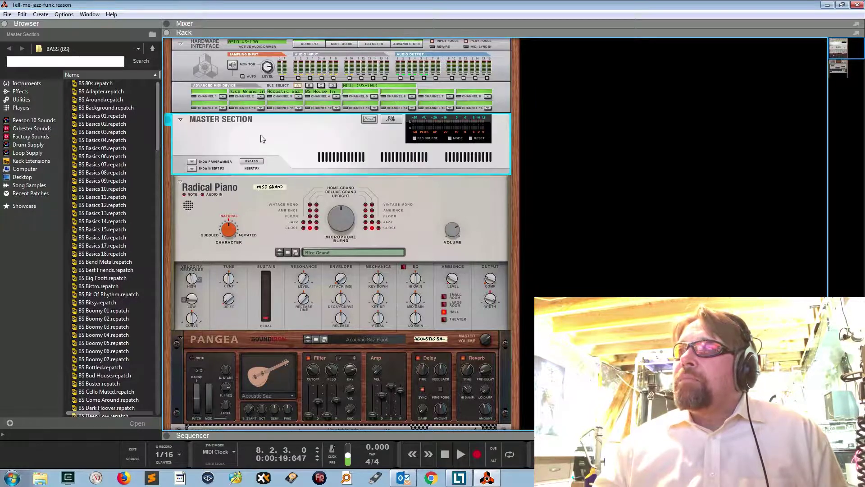
pyautogui.click(336, 96)
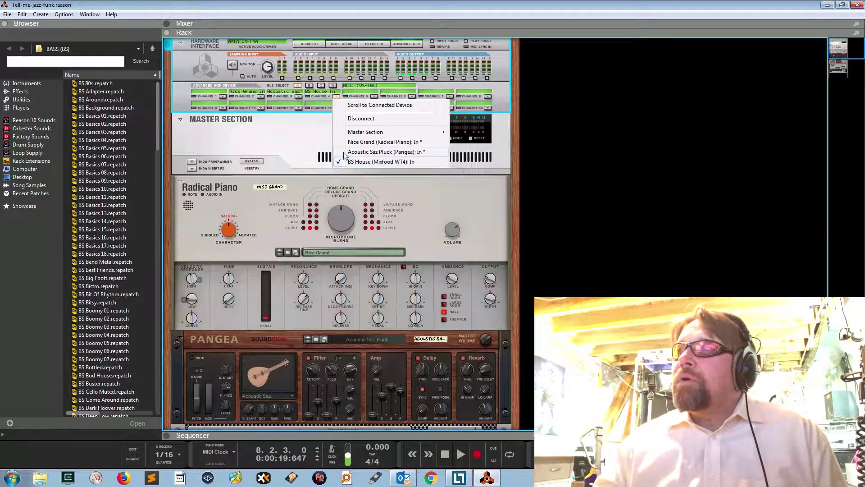
pyautogui.click(277, 142)
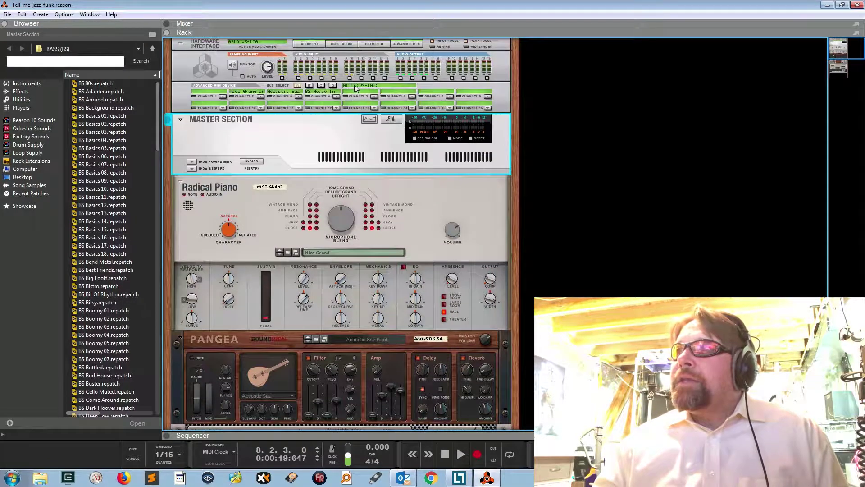
pyautogui.click(358, 88)
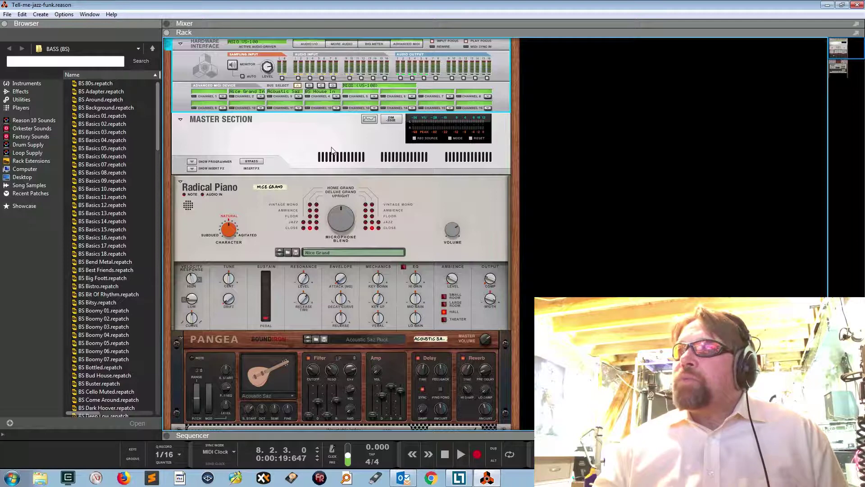
pyautogui.click(352, 118)
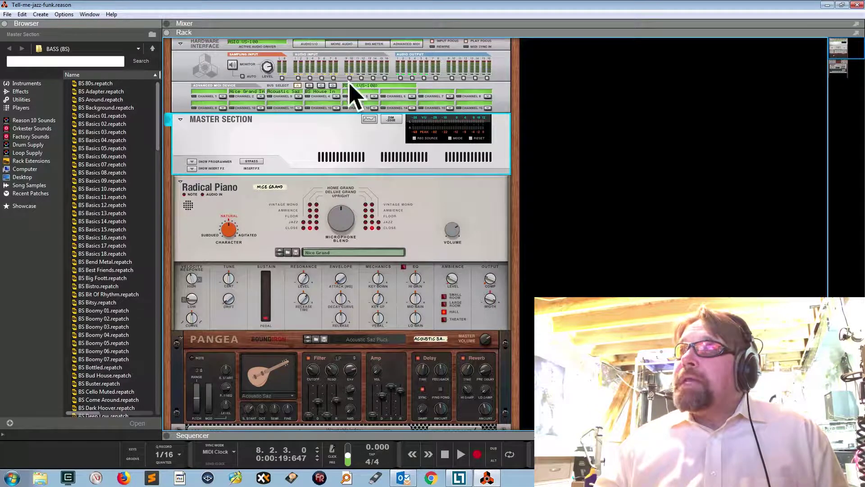
pyautogui.click(309, 85)
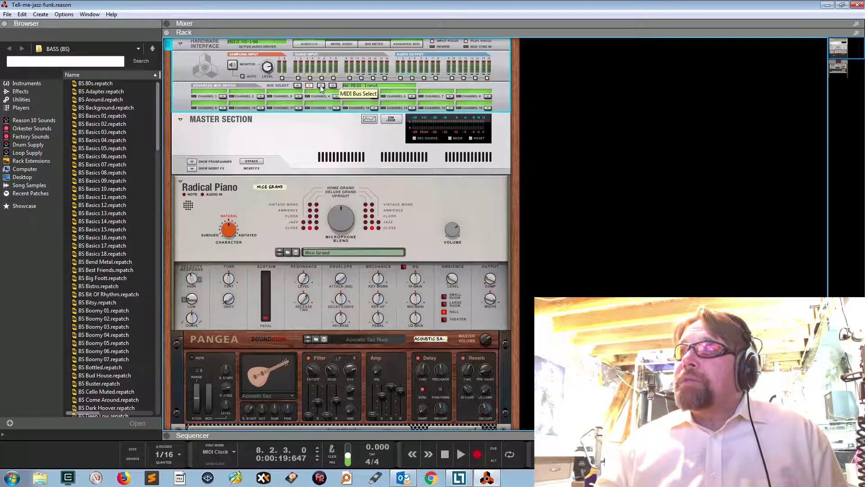
pyautogui.click(297, 87)
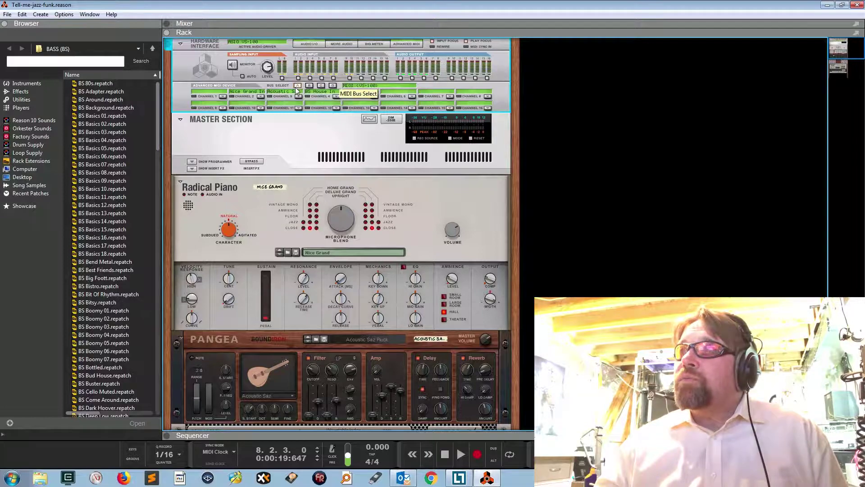
pyautogui.click(283, 128)
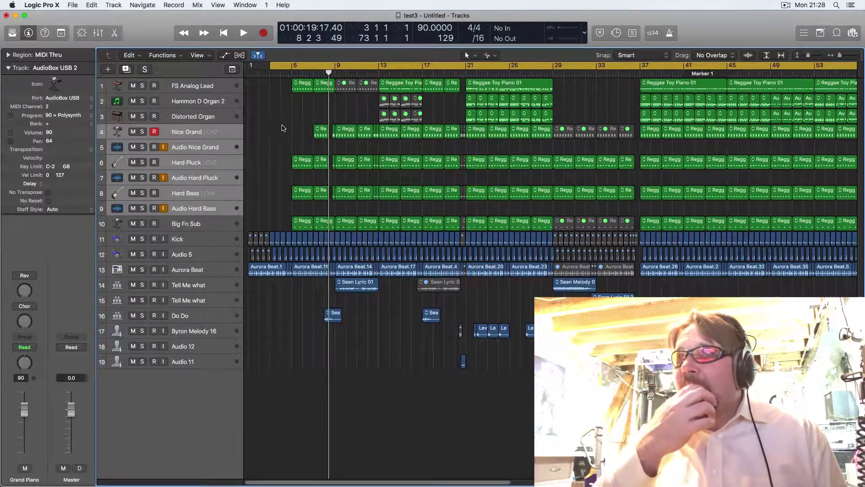
# Step through the Nice Grand and Hard Pluck tracks, ending with Hard Bass selected.
pyautogui.click(183, 152)
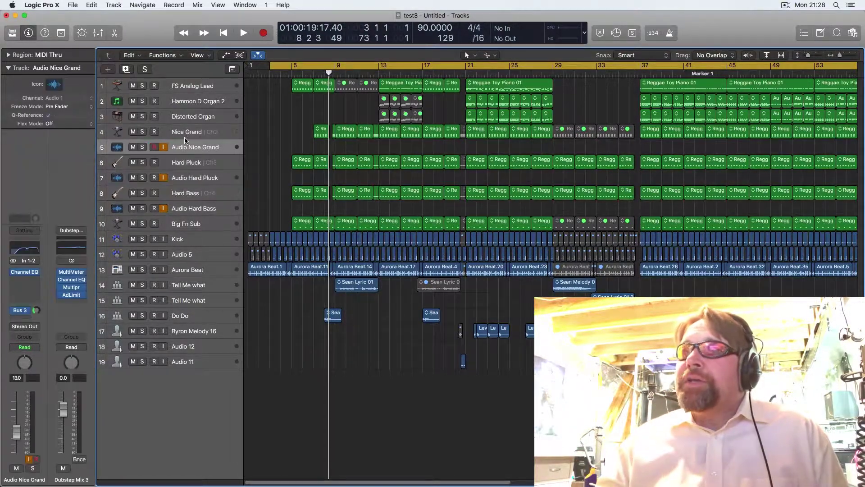
pyautogui.click(186, 136)
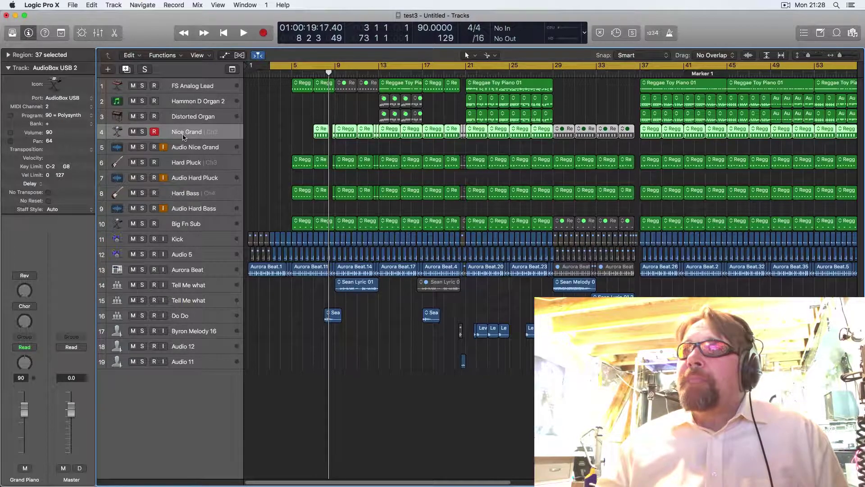
pyautogui.click(192, 163)
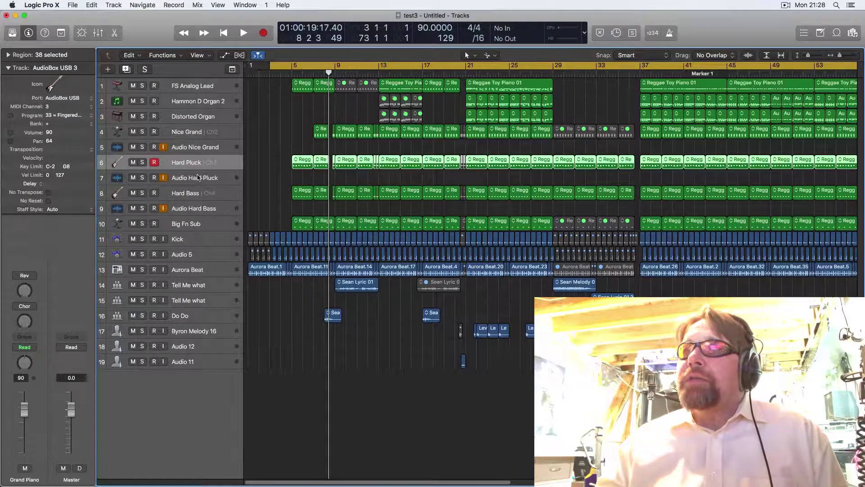
pyautogui.click(189, 178)
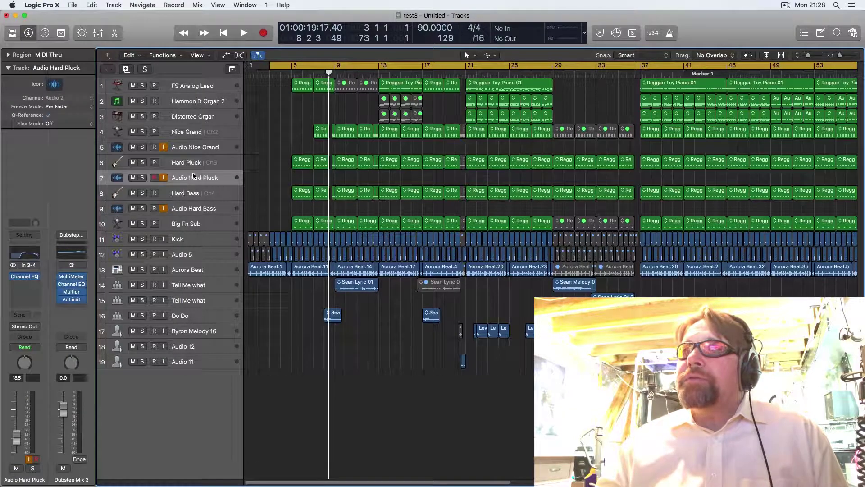
pyautogui.click(195, 166)
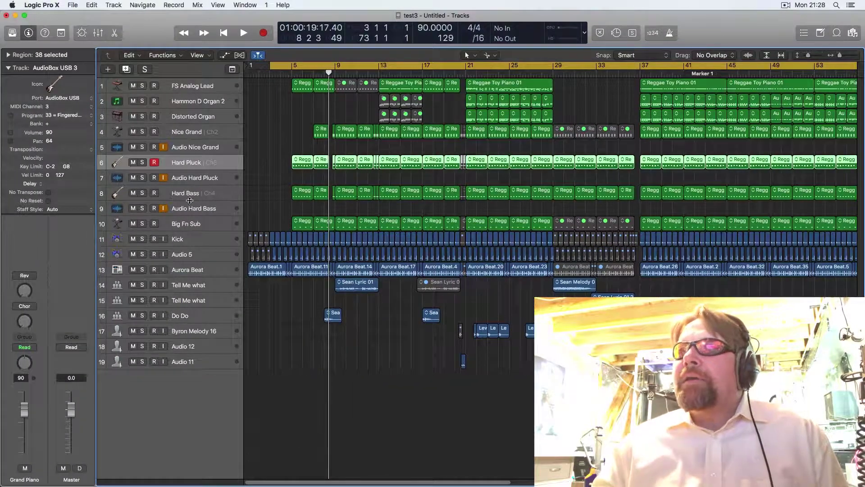
pyautogui.click(192, 196)
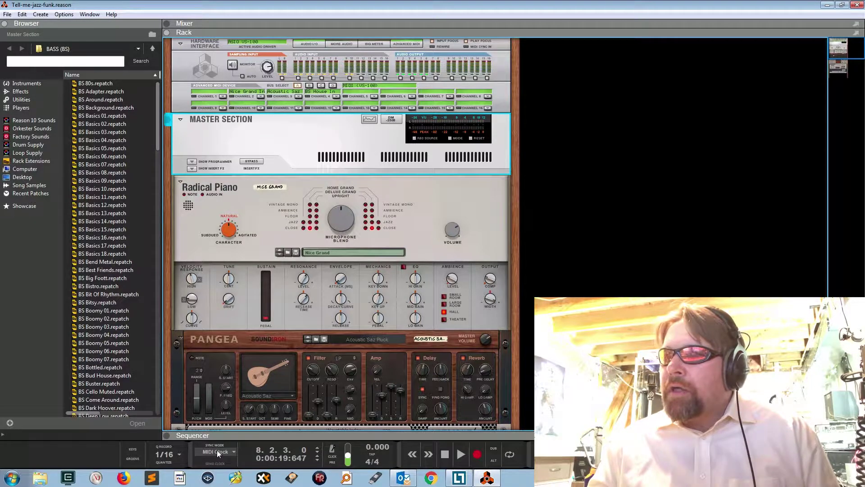
# Check Reason's transport Sync Mode dropdown and leave it on MIDI Clock.
pyautogui.click(230, 452)
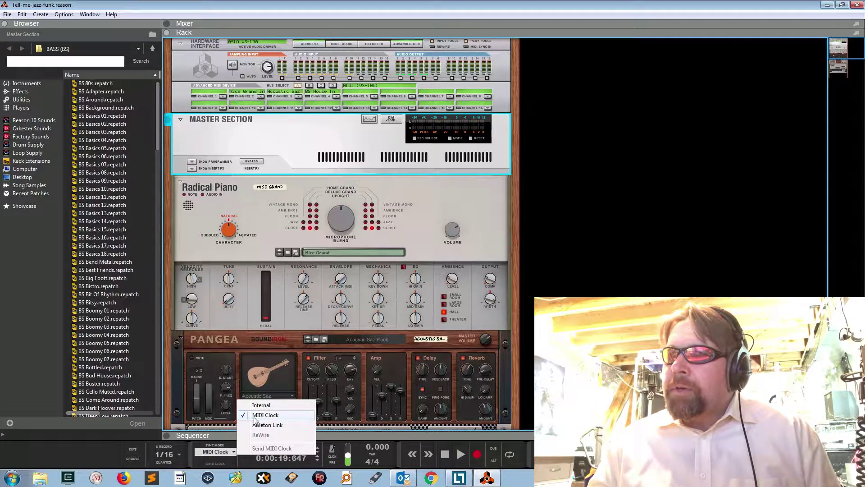
pyautogui.click(215, 452)
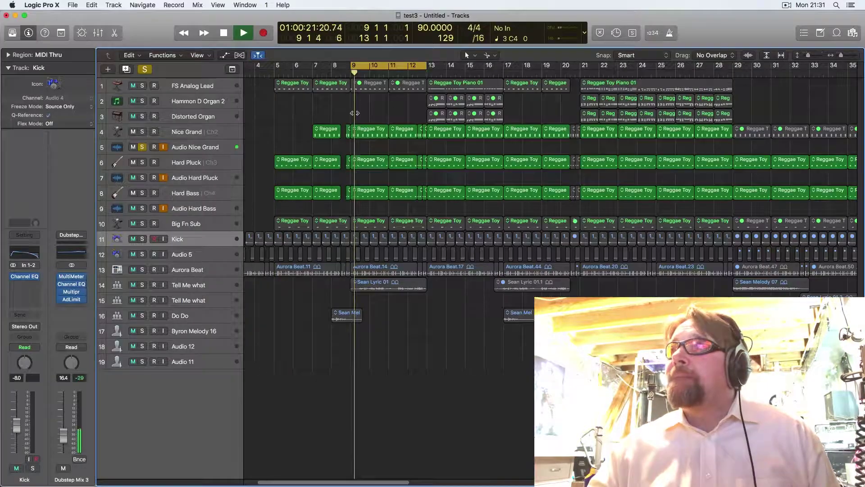
# Zoom the Logic arrangement, play from bar 9 with Reason following, and stop near bar 11.
pyautogui.press('super+Right')
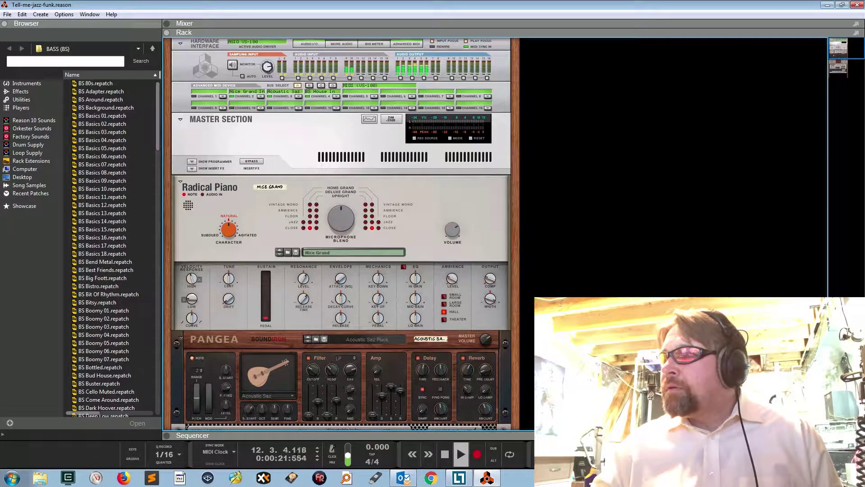
pyautogui.click(412, 453)
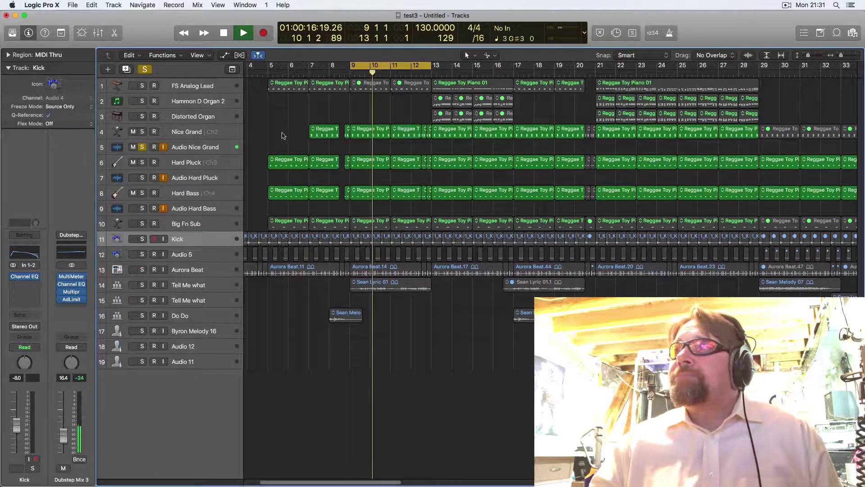
pyautogui.click(232, 69)
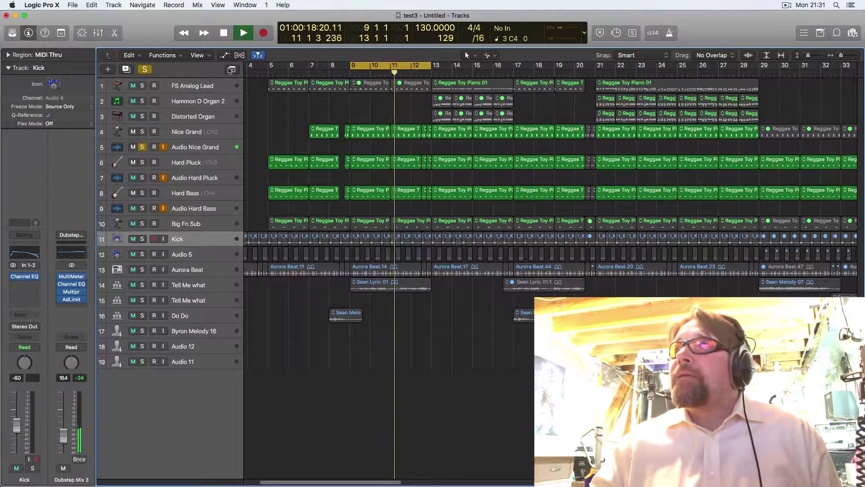
pyautogui.press('space')
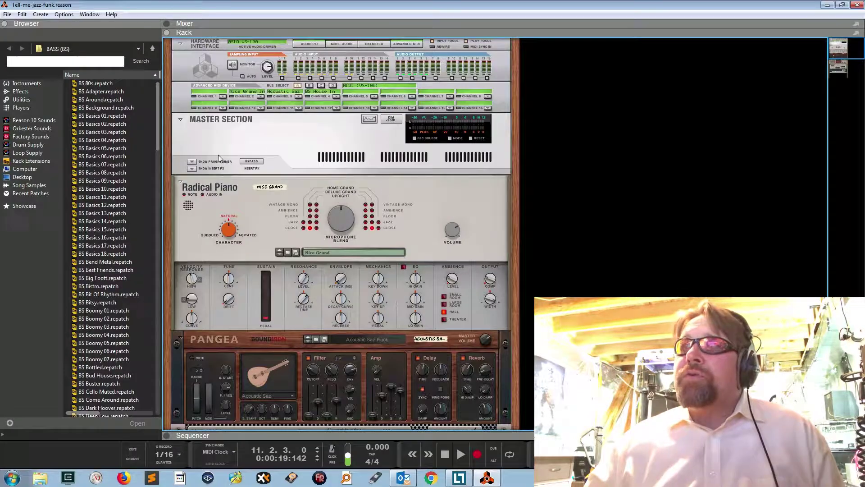
# Fold the rack devices and drop a Mixfood ReMix Wavetable Synthesizer below the WT4.
pyautogui.keyDown('alt'); pyautogui.click(179, 121); pyautogui.keyUp('alt')
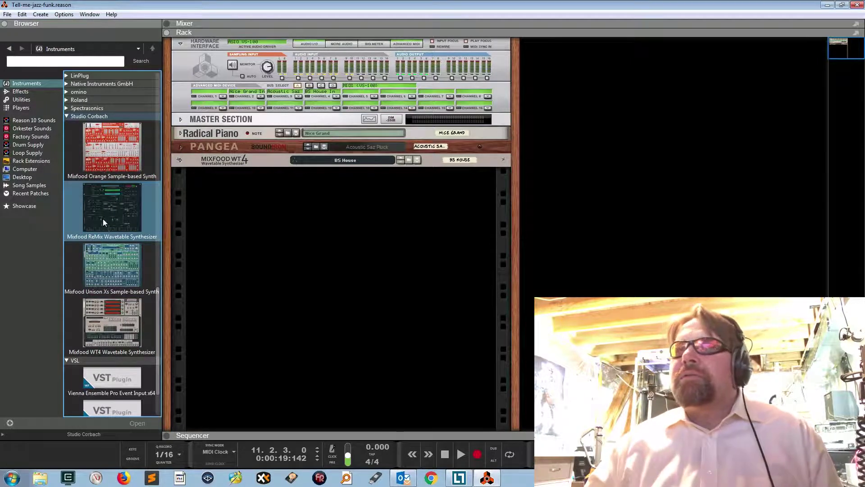
pyautogui.click(101, 208)
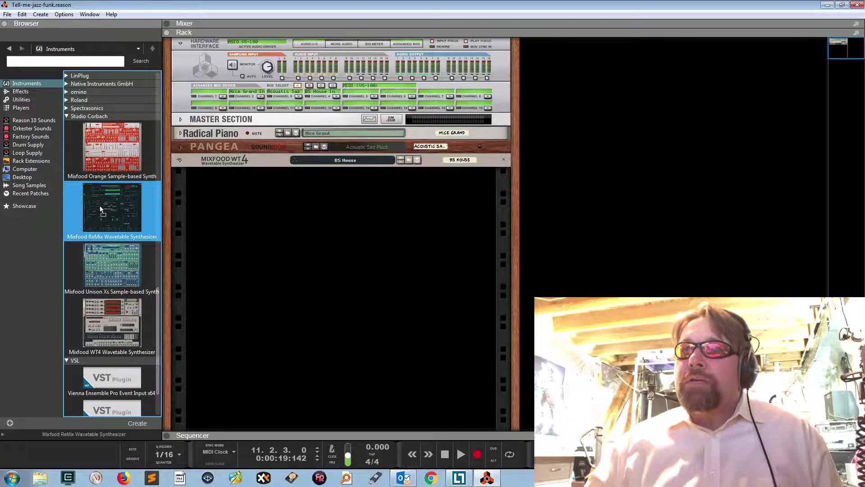
pyautogui.moveTo(100, 209); pyautogui.dragTo(301, 253)
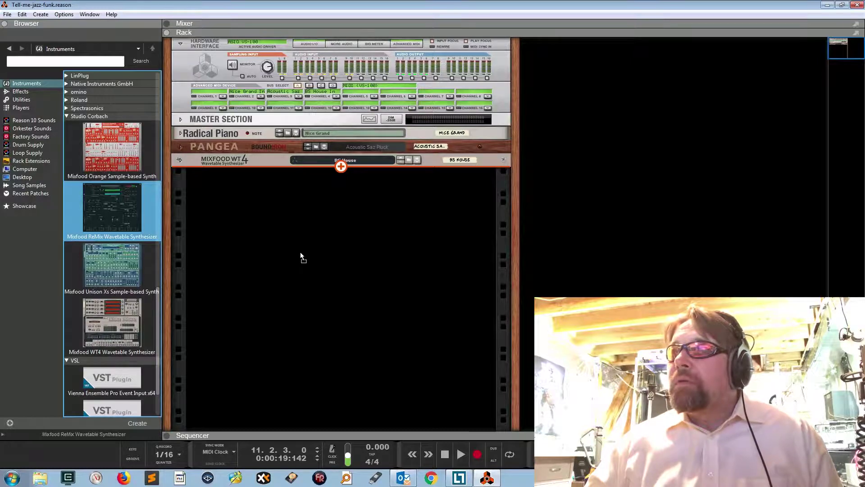
pyautogui.moveTo(301, 253); pyautogui.dragTo(253, 234)
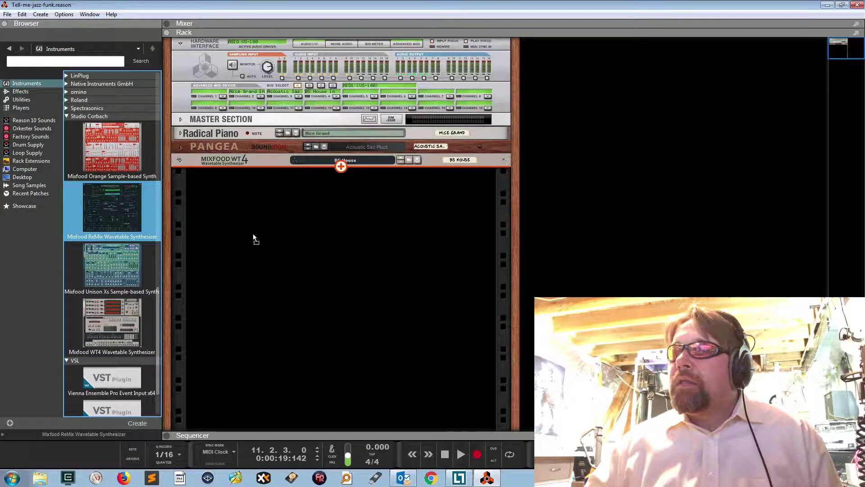
pyautogui.moveTo(318, 257); pyautogui.dragTo(317, 258)
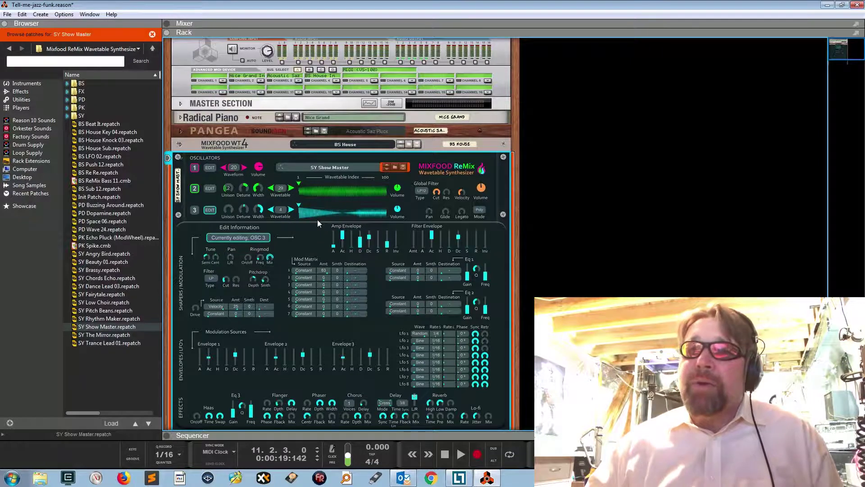
# Load the PD Space 06 patch and turn the rack to its rear.
pyautogui.click(332, 166)
pyautogui.click(291, 176)
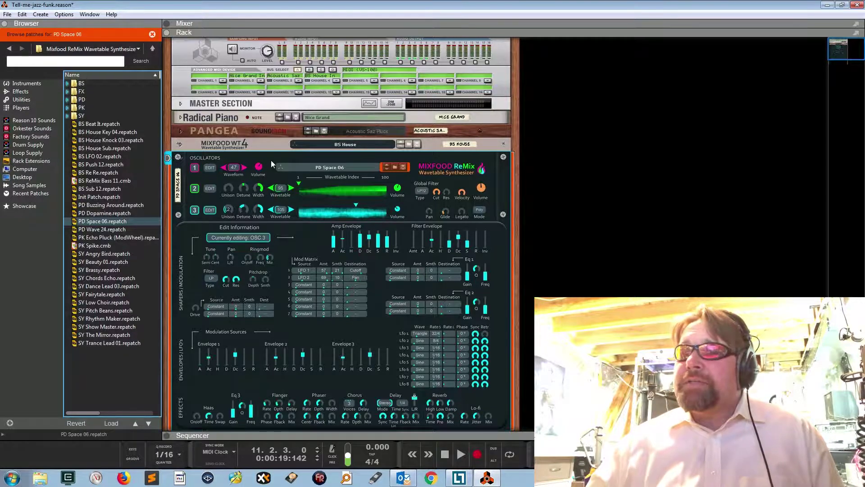
pyautogui.press('Tab')
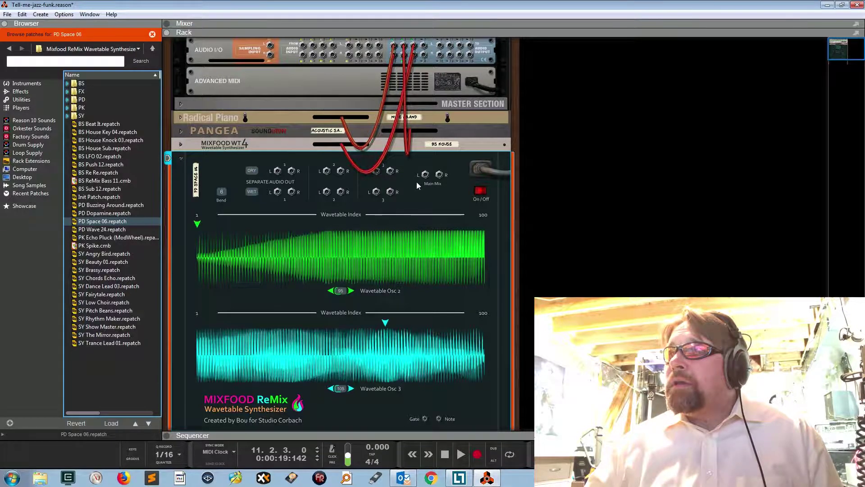
pyautogui.scroll(1, 426, 186)
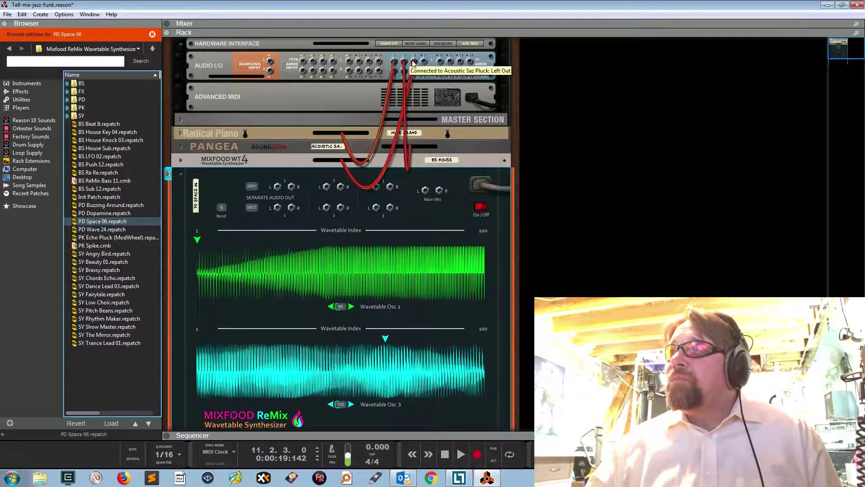
pyautogui.moveTo(393, 71)
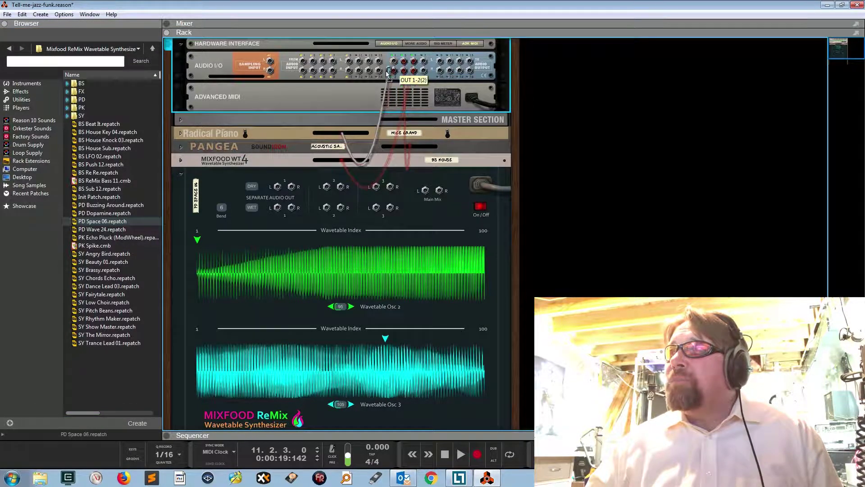
# Cable the ReMix Main Mix L/R outputs to Audio I/O outputs 1 and 2, then flip the rack front.
pyautogui.moveTo(386, 71); pyautogui.dragTo(363, 85)
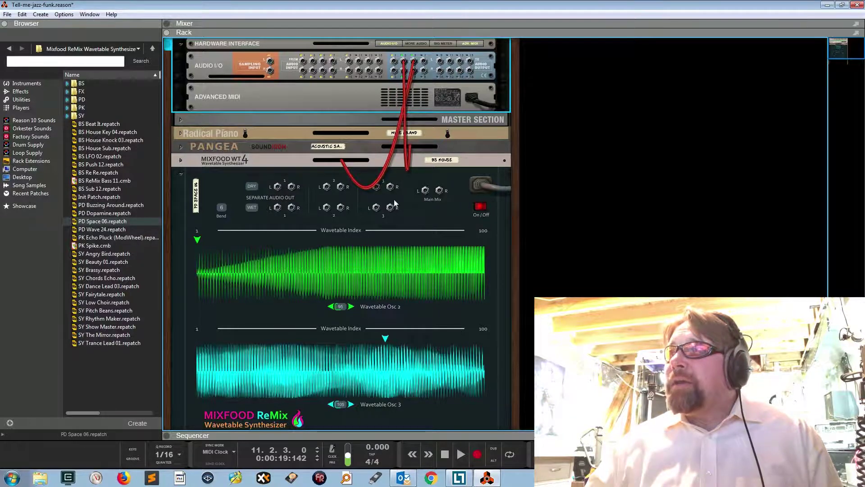
pyautogui.moveTo(426, 194); pyautogui.dragTo(394, 66)
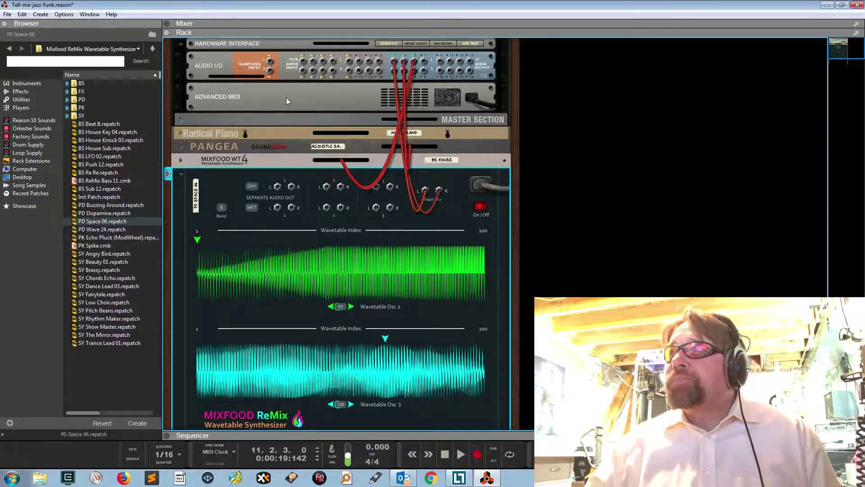
pyautogui.press('Tab')
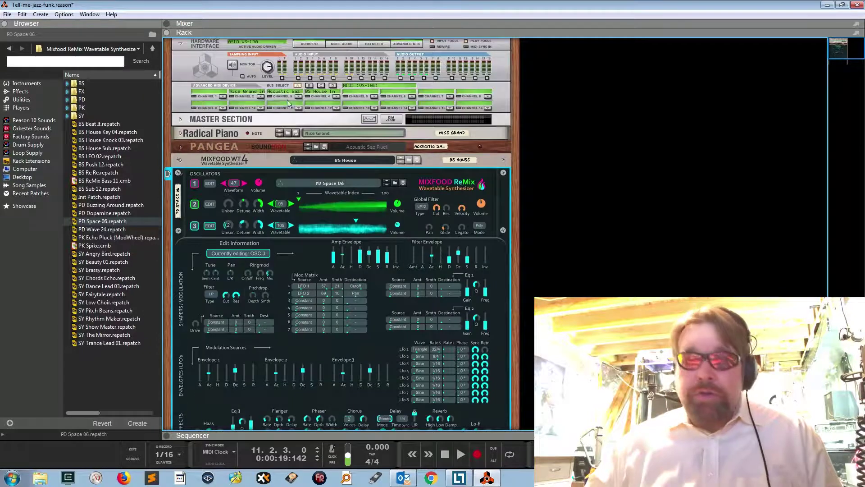
# Route MIDI channel 1 to PD Space 06 (Mixfood ReMix) and check the rear cabling.
pyautogui.click(257, 93)
pyautogui.click(262, 98)
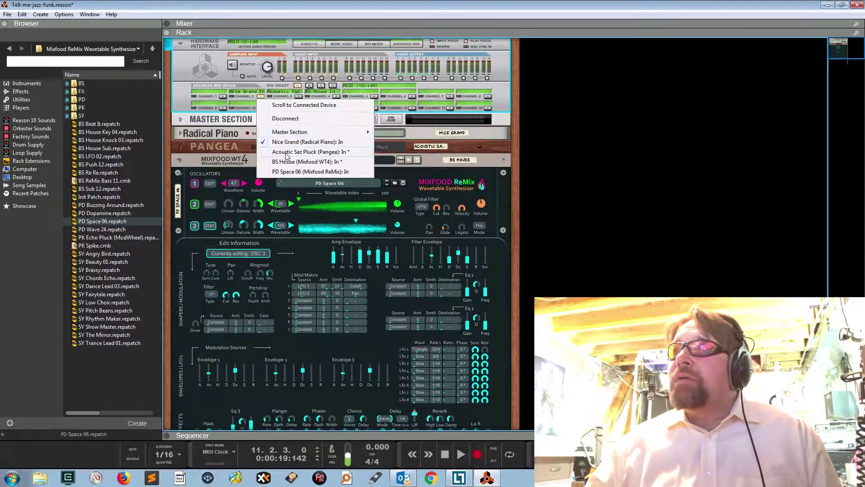
pyautogui.click(289, 173)
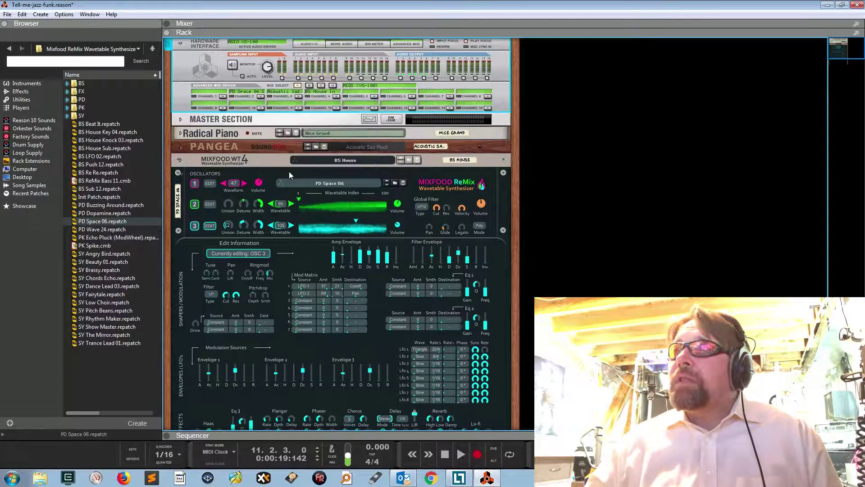
pyautogui.press('Tab')
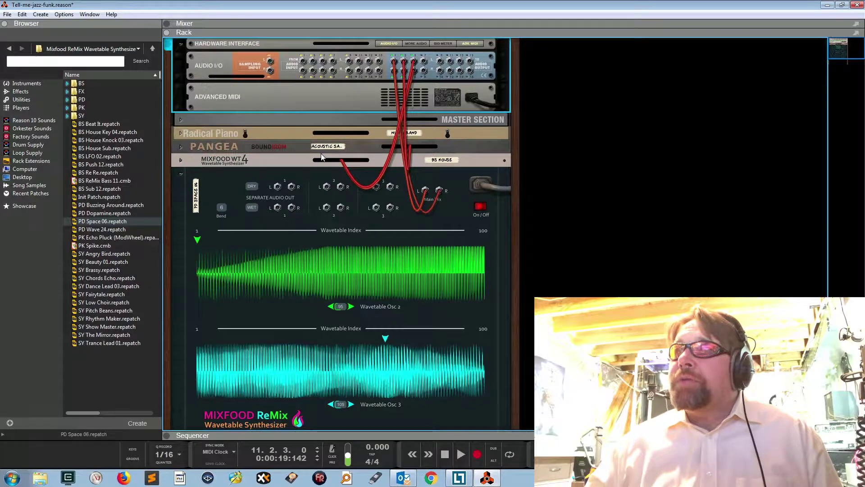
pyautogui.press('Tab')
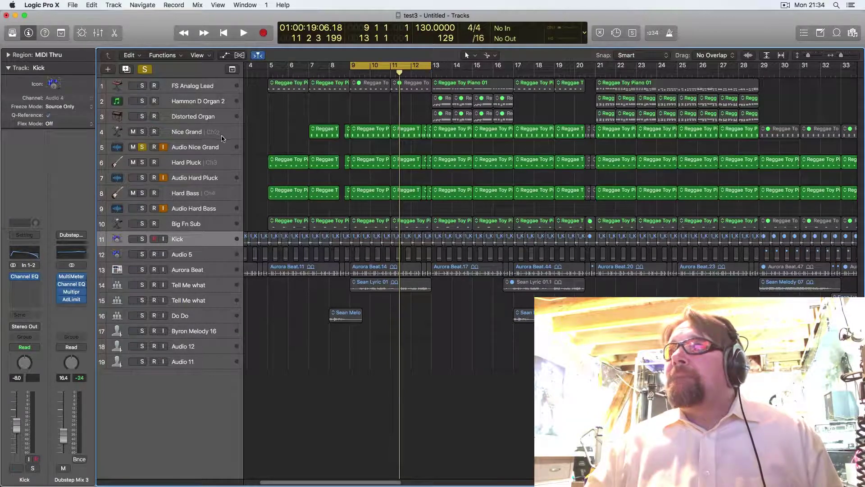
# Select the Nice Grand and Audio Nice Grand tracks, then briefly play and stop.
pyautogui.click(200, 133)
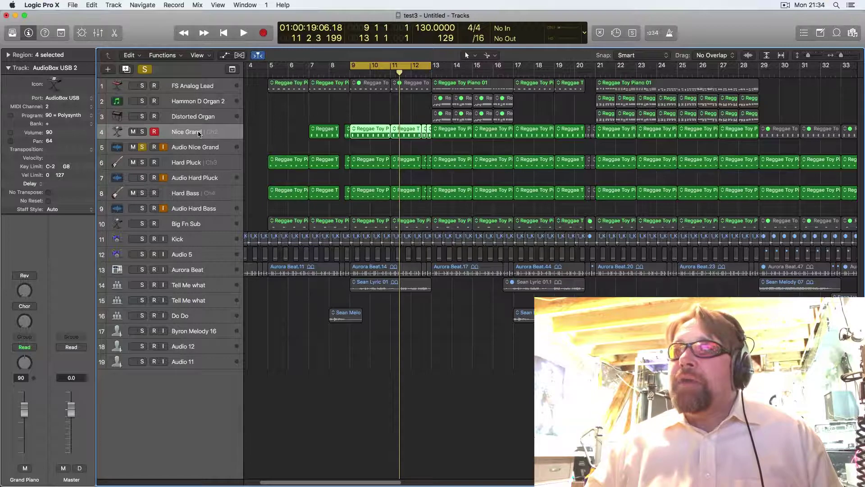
pyautogui.click(186, 143)
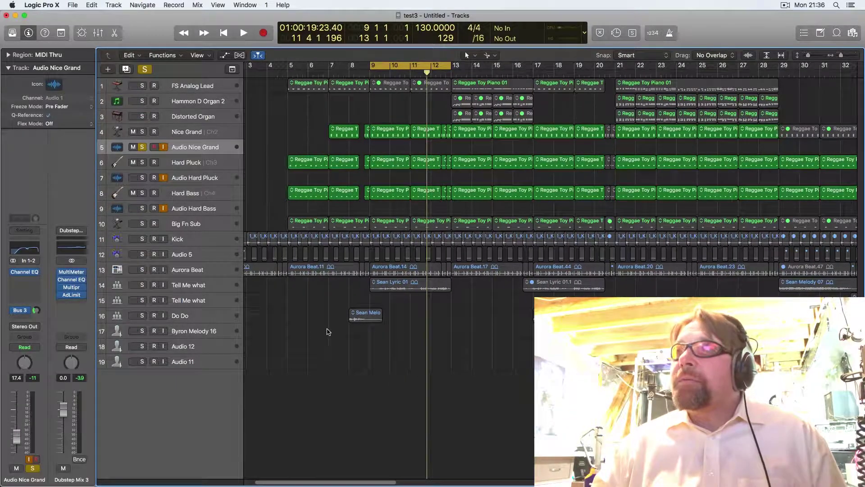
pyautogui.press('space')
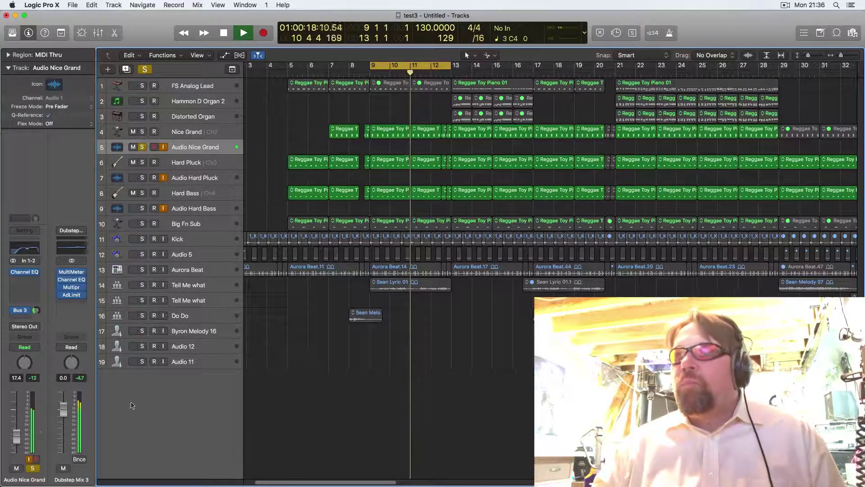
pyautogui.press('space')
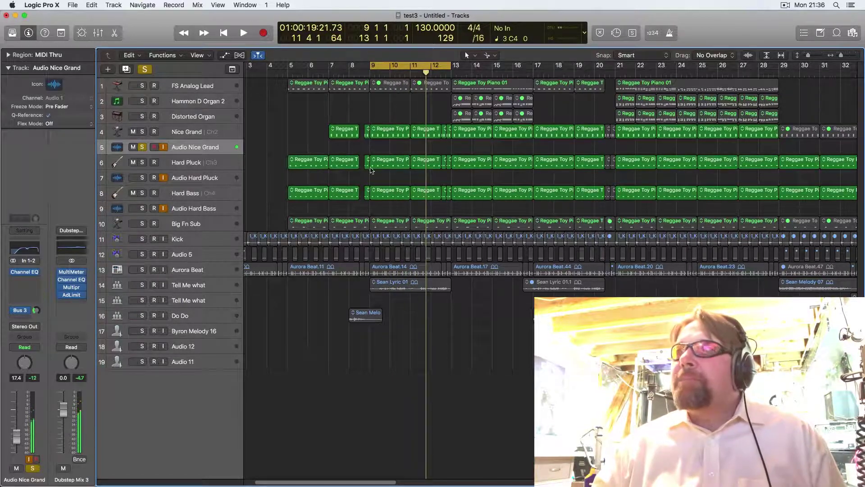